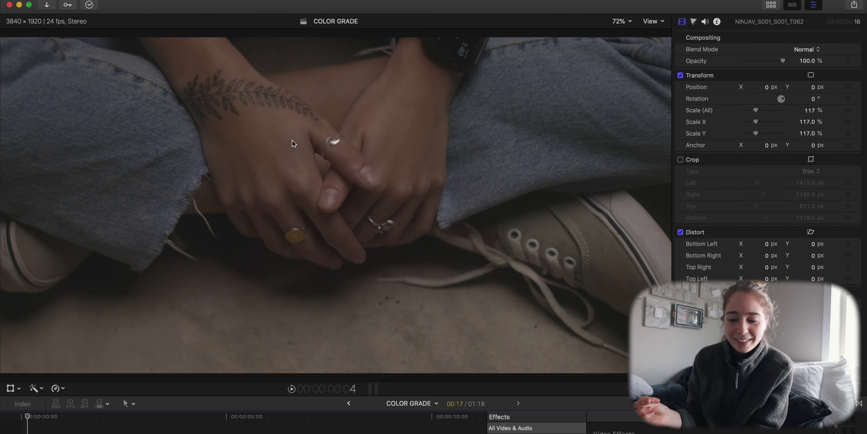
# Show the Video Scopes with the display set to the luma waveform
pyautogui.press('super+7')
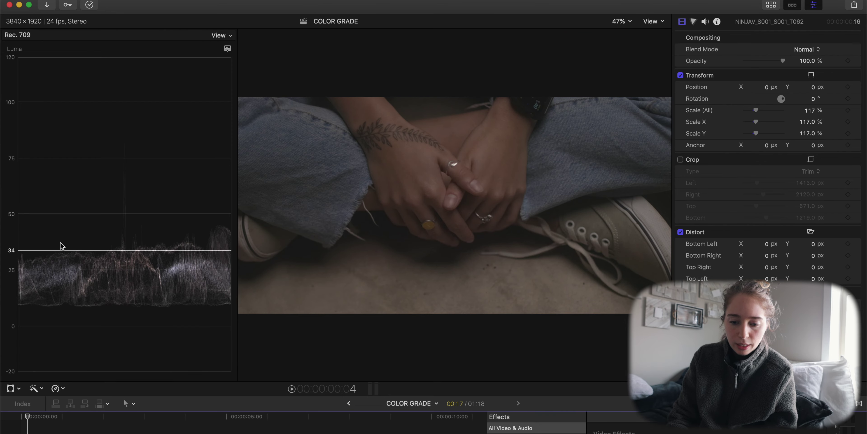
pyautogui.click(228, 48)
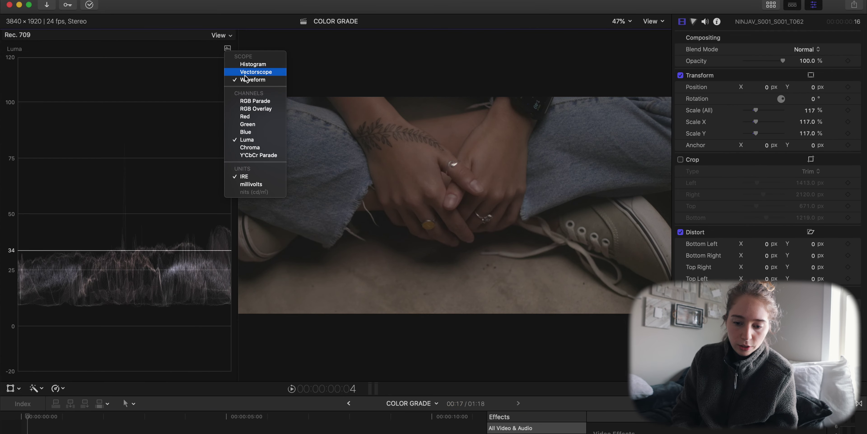
pyautogui.click(249, 72)
pyautogui.click(227, 49)
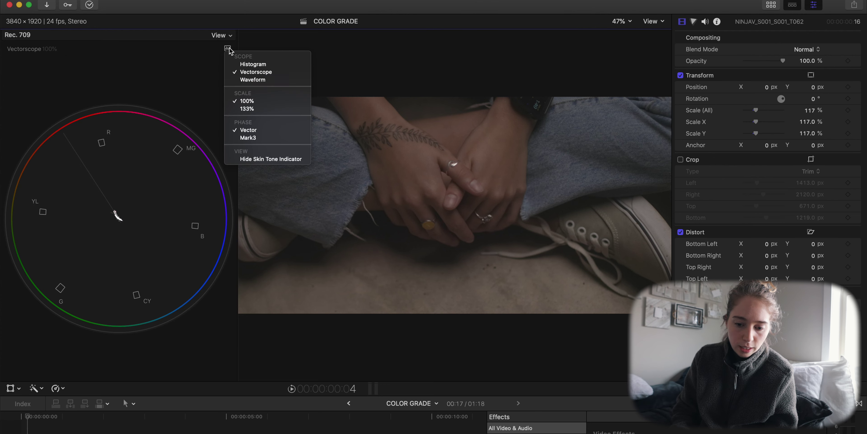
pyautogui.click(248, 80)
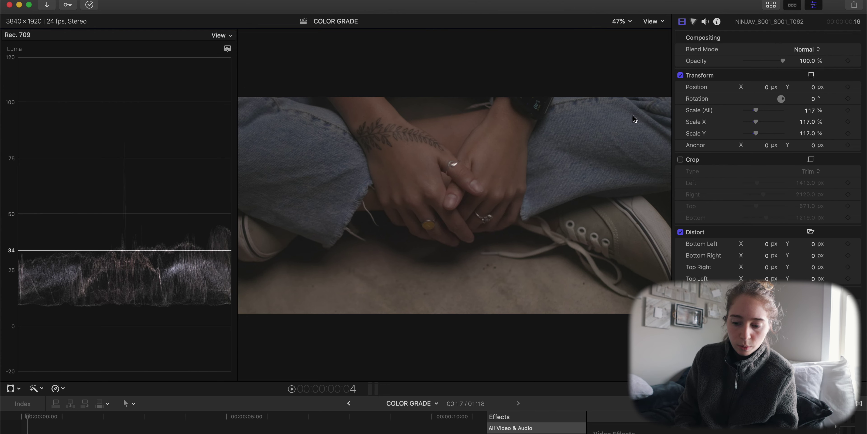
# Set the Color Board exposure to shadows -20%, midtones 6% and highlights 39%
pyautogui.click(693, 22)
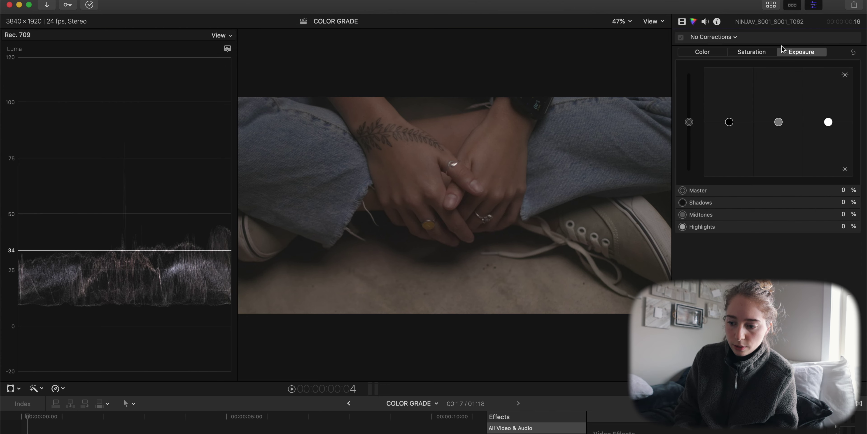
pyautogui.moveTo(729, 122); pyautogui.dragTo(730, 131)
pyautogui.moveTo(778, 122); pyautogui.dragTo(777, 116)
pyautogui.moveTo(828, 122); pyautogui.dragTo(828, 95)
pyautogui.moveTo(780, 119); pyautogui.dragTo(779, 119)
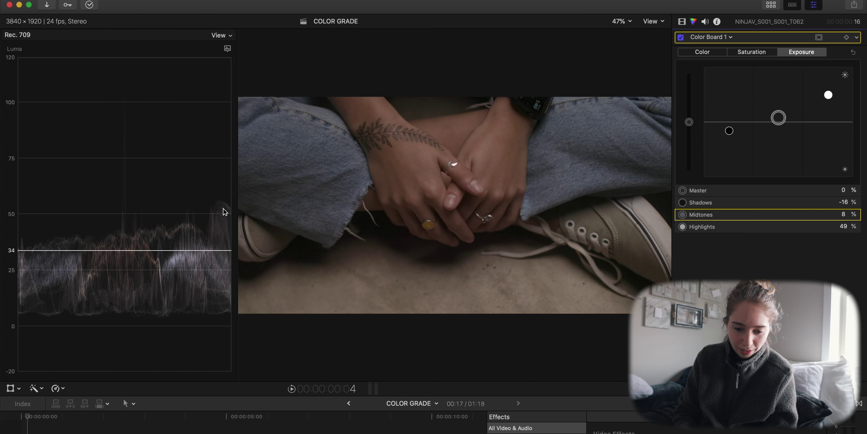
pyautogui.moveTo(828, 95); pyautogui.dragTo(829, 103)
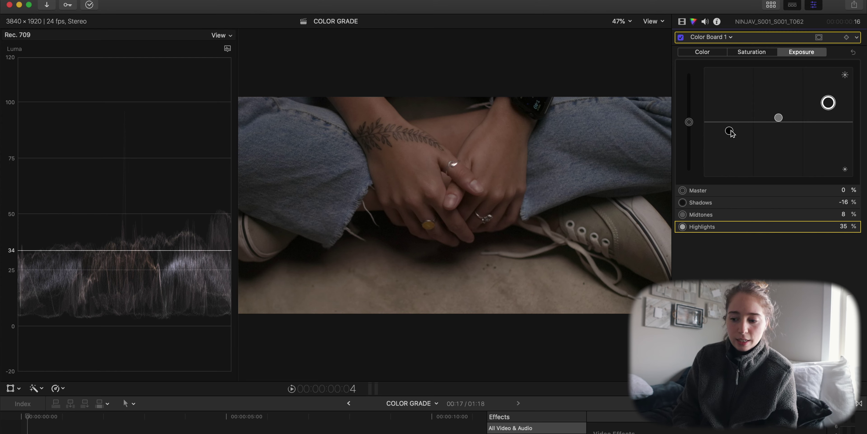
pyautogui.moveTo(729, 130); pyautogui.dragTo(732, 132)
pyautogui.moveTo(782, 121); pyautogui.dragTo(782, 121)
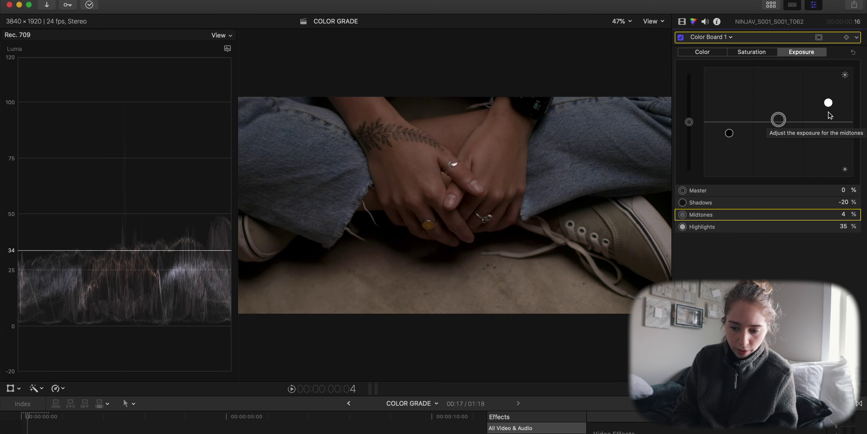
pyautogui.moveTo(828, 102); pyautogui.dragTo(829, 100)
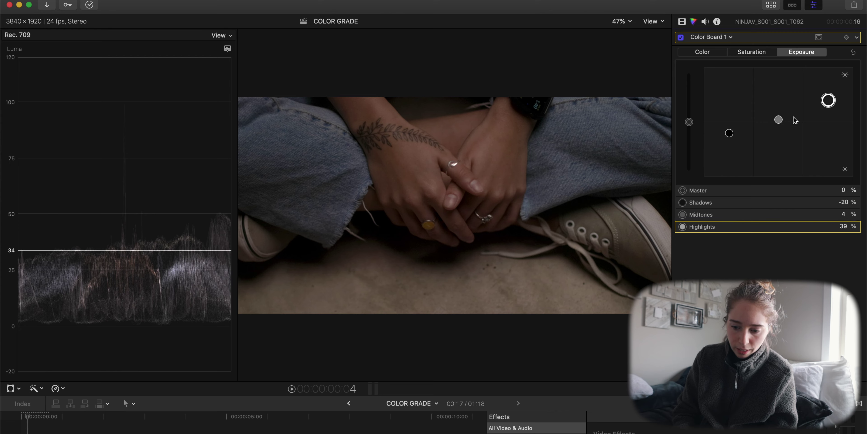
pyautogui.moveTo(779, 120); pyautogui.dragTo(780, 119)
# Add a Color Curves correction and lift the luma curve's midtone and upper points
pyautogui.click(711, 37)
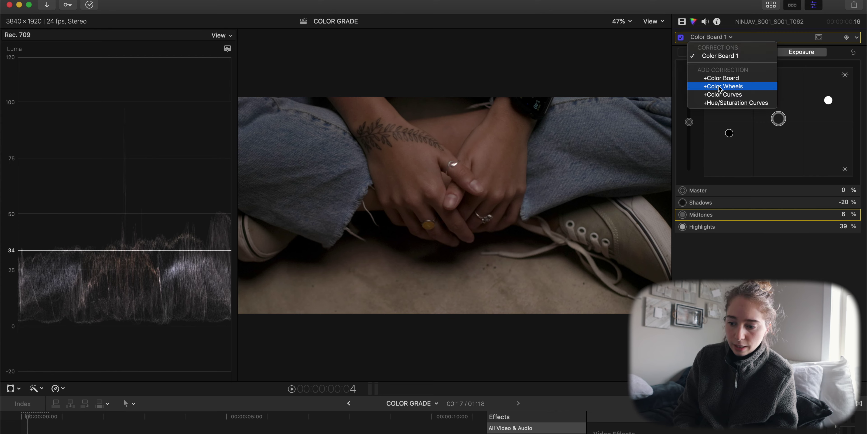
pyautogui.click(721, 99)
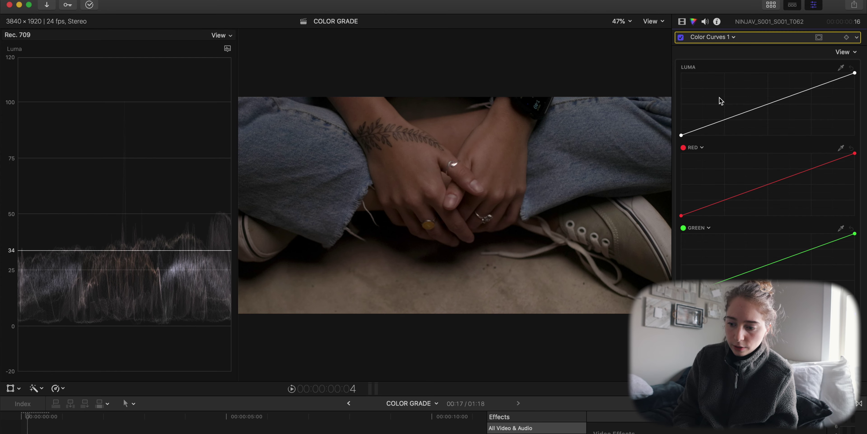
pyautogui.click(725, 120)
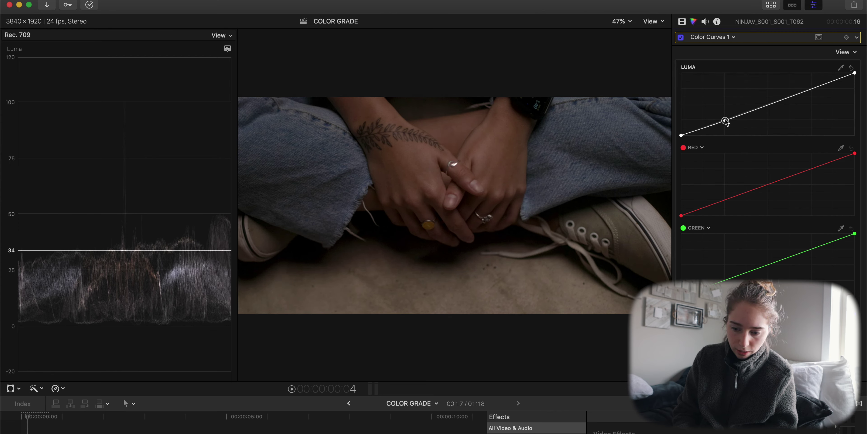
pyautogui.moveTo(810, 90); pyautogui.dragTo(810, 87)
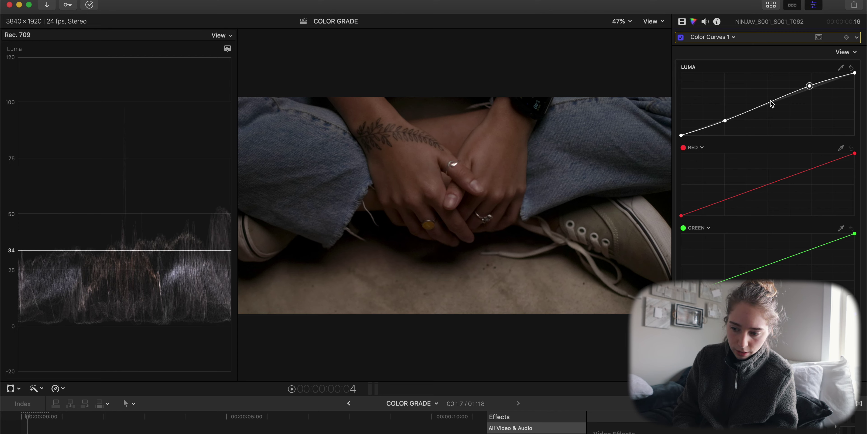
pyautogui.moveTo(770, 104); pyautogui.dragTo(769, 104)
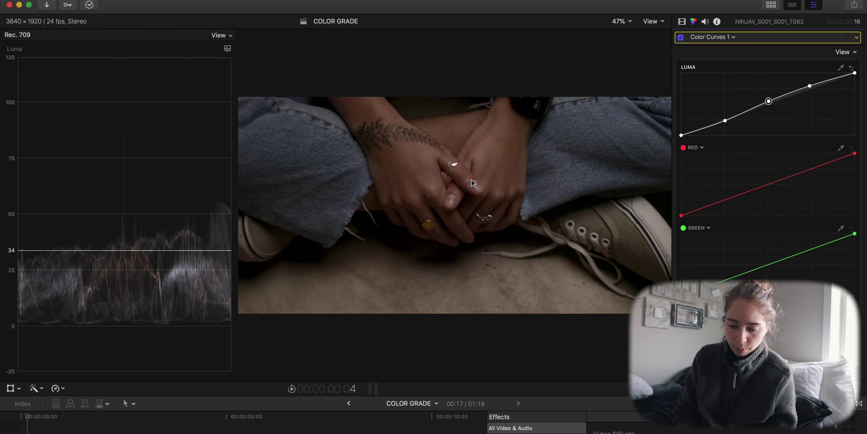
pyautogui.click(681, 216)
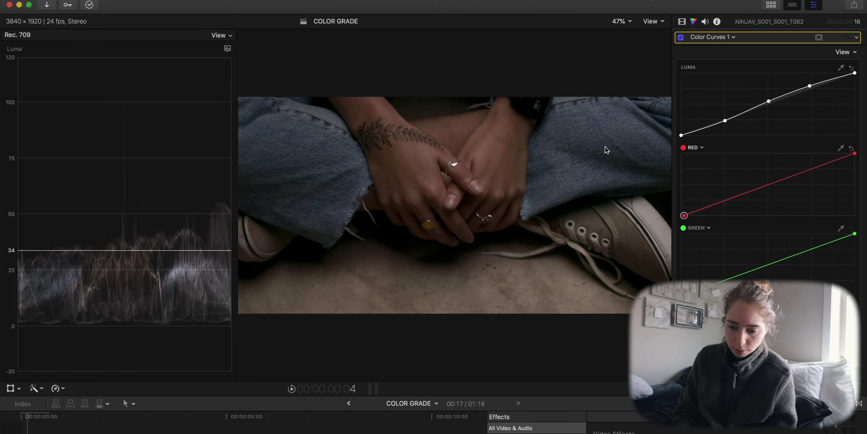
# Toggle Color Curves 1 off and back on to compare the result
pyautogui.click(681, 37)
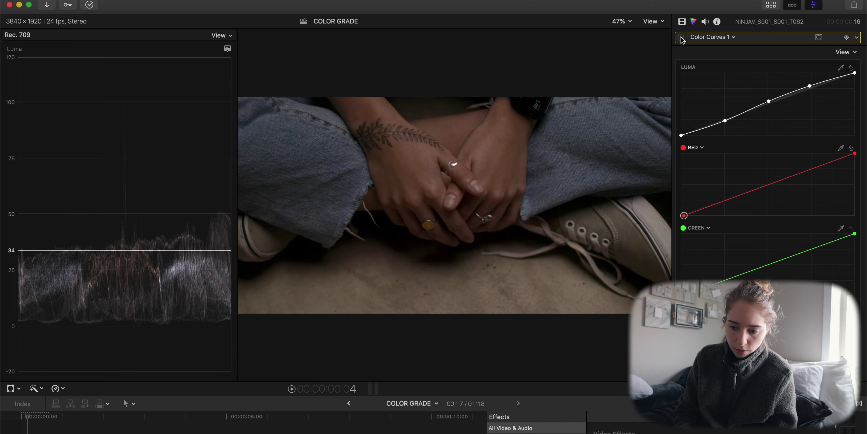
pyautogui.click(680, 37)
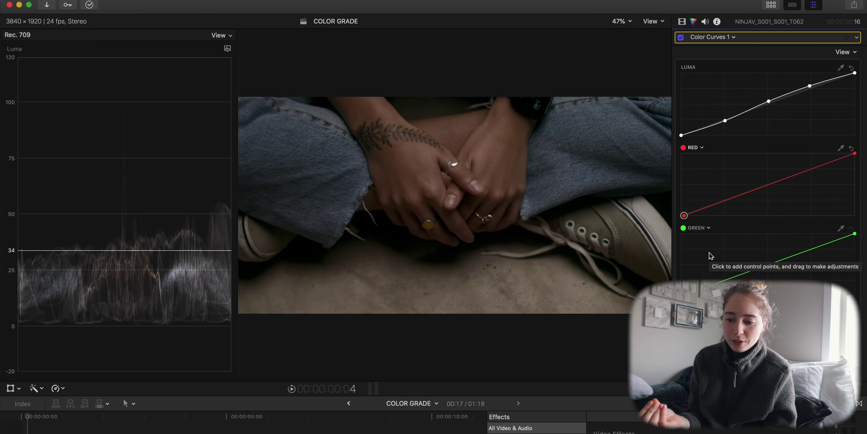
pyautogui.click(722, 37)
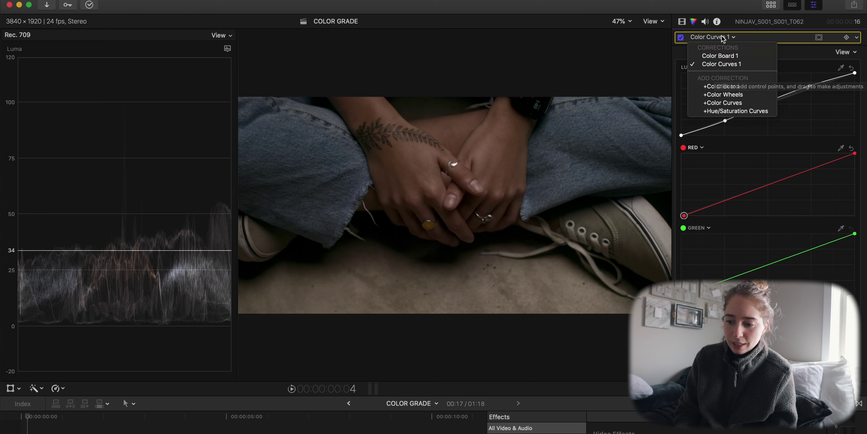
# Add a Hue/Saturation Curves correction and switch the scope to the vectorscope
pyautogui.click(725, 111)
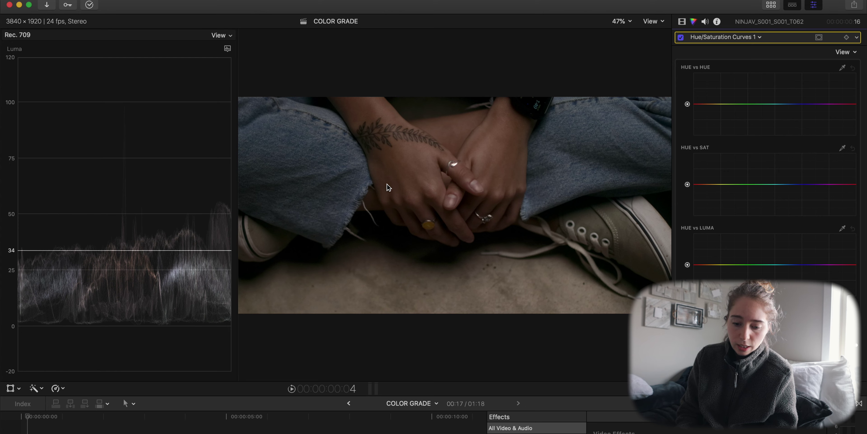
pyautogui.click(228, 49)
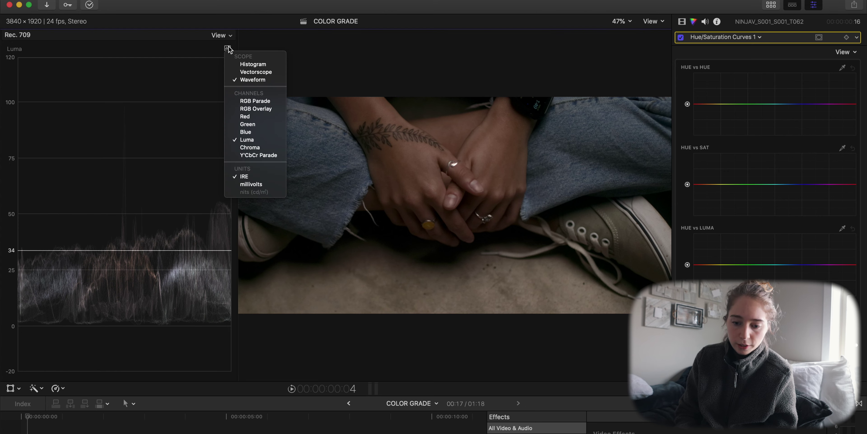
pyautogui.click(244, 69)
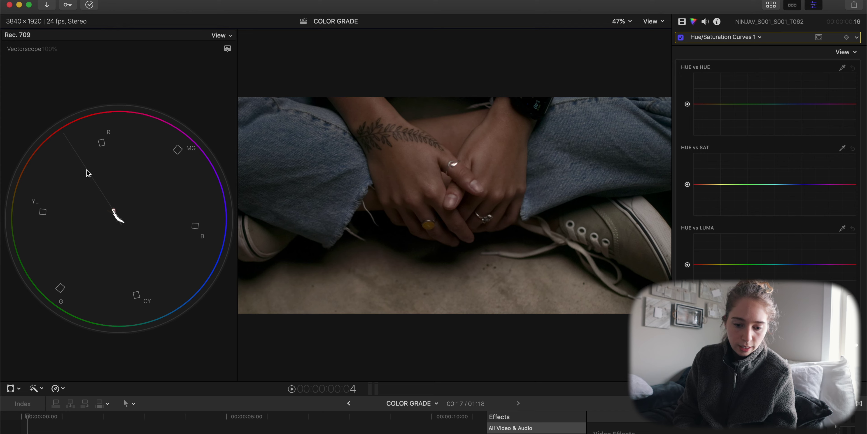
# Crop to a skin patch, sample it onto hue-vs-hue, then turn the crop off
pyautogui.click(682, 21)
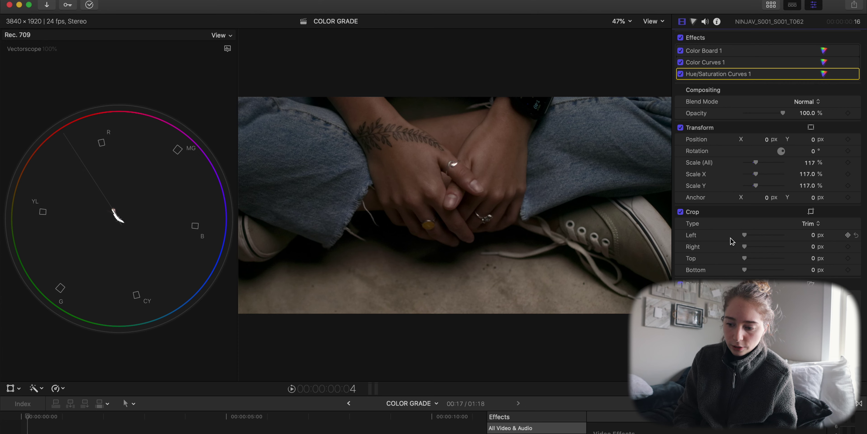
pyautogui.moveTo(745, 234); pyautogui.dragTo(764, 269)
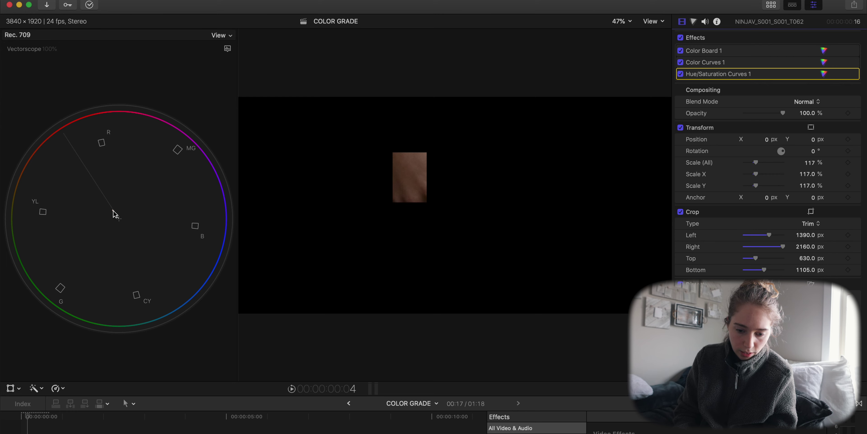
pyautogui.click(700, 76)
pyautogui.click(842, 68)
pyautogui.click(415, 169)
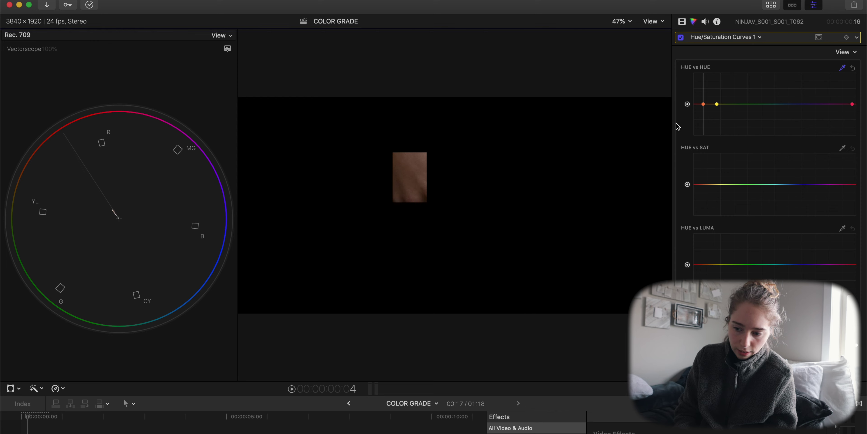
pyautogui.click(704, 104)
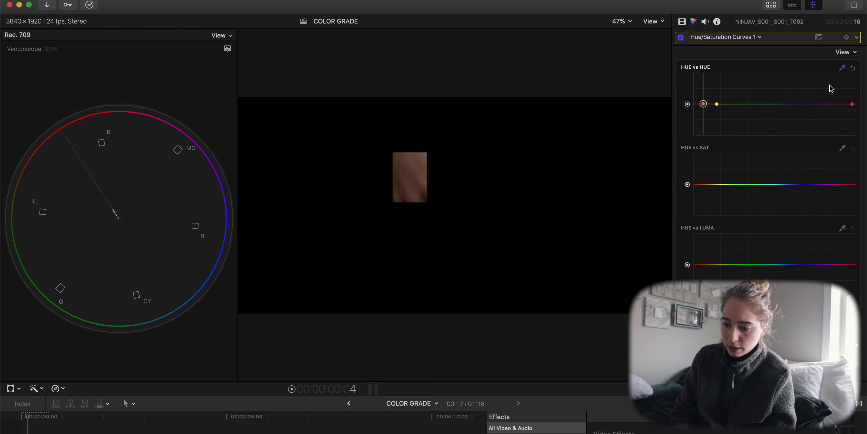
pyautogui.click(681, 21)
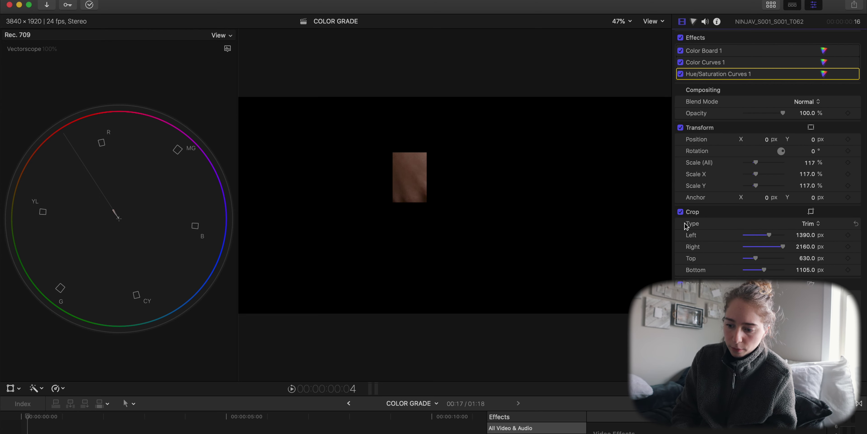
pyautogui.click(680, 211)
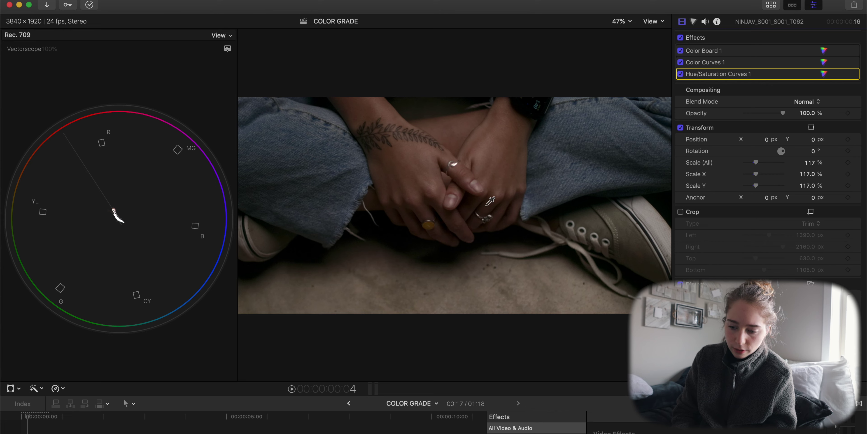
# Sample the jeans' blue, nudge its hue, and pull the blues' saturation down
pyautogui.click(693, 23)
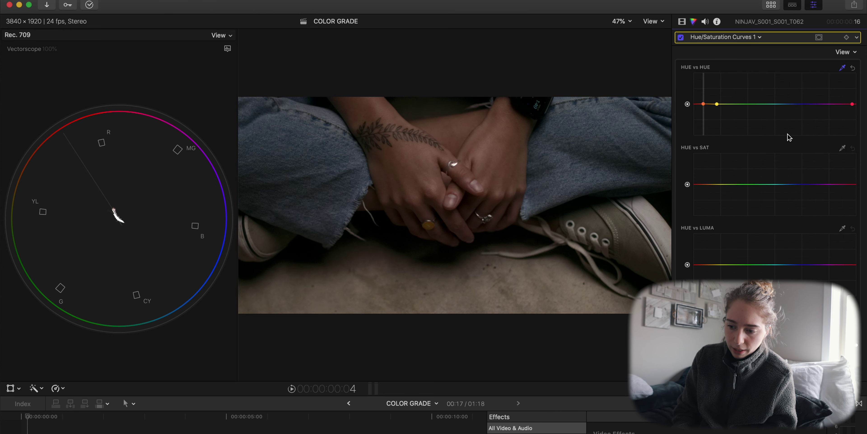
pyautogui.click(592, 132)
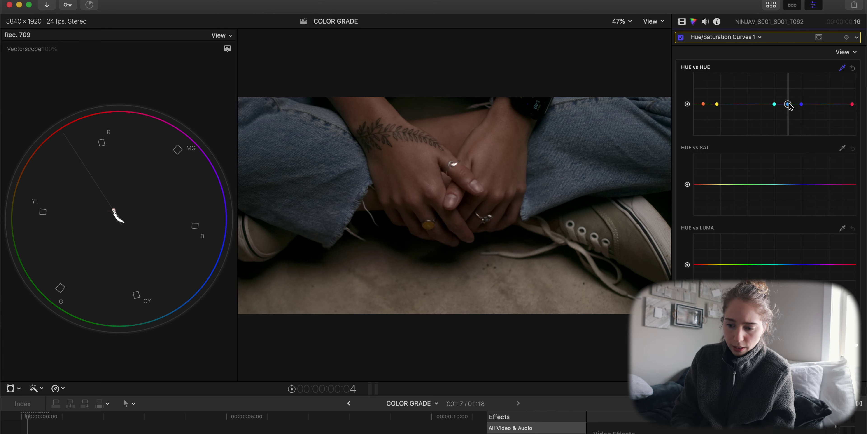
pyautogui.moveTo(789, 104); pyautogui.dragTo(789, 102)
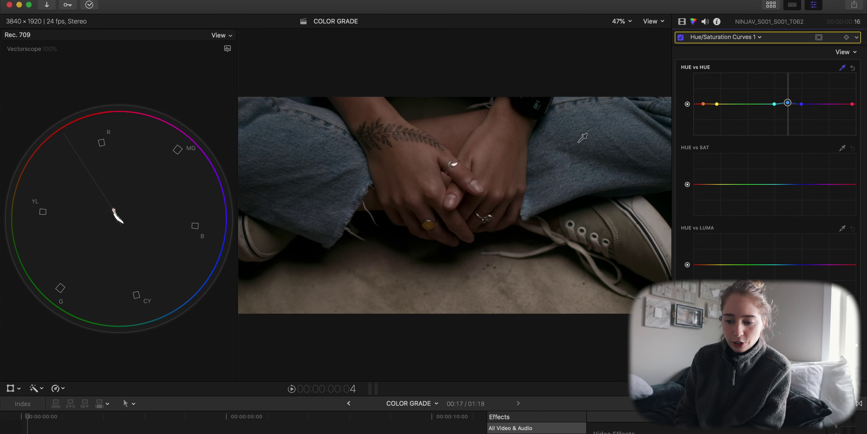
pyautogui.click(843, 149)
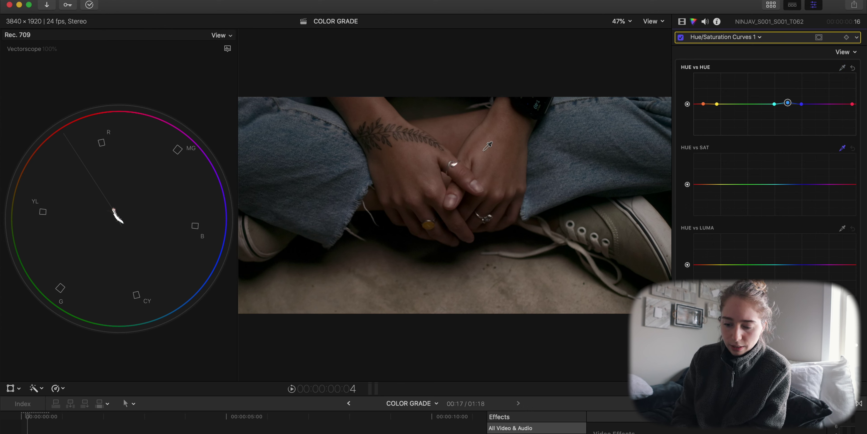
pyautogui.click(576, 141)
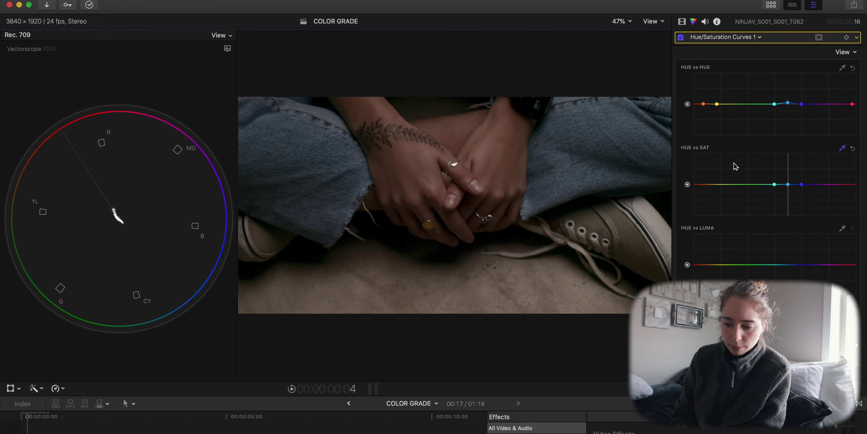
pyautogui.click(789, 185)
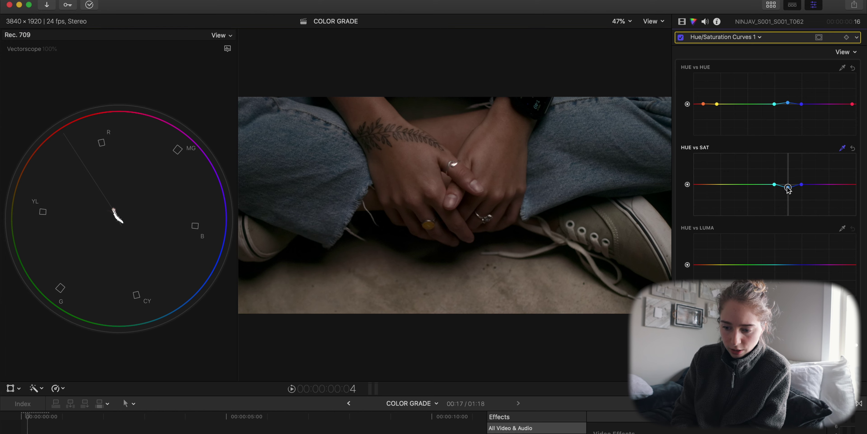
# Add skin-tone points on hue-vs-sat and toggle Hue/Saturation Curves 1 to compare
pyautogui.click(514, 164)
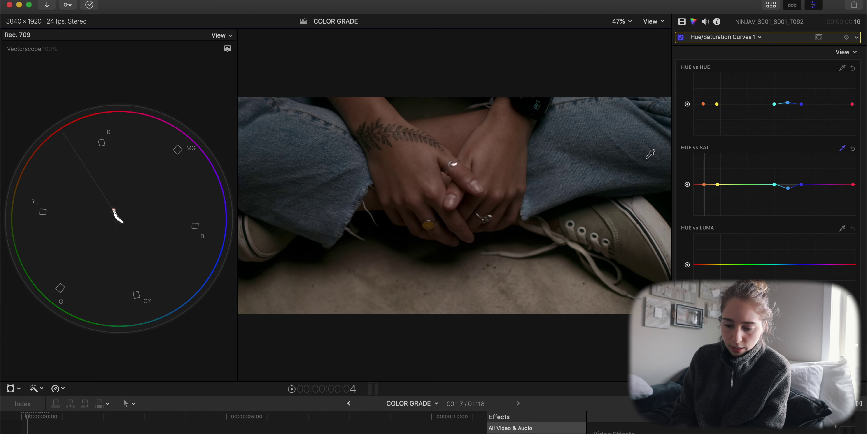
pyautogui.click(704, 184)
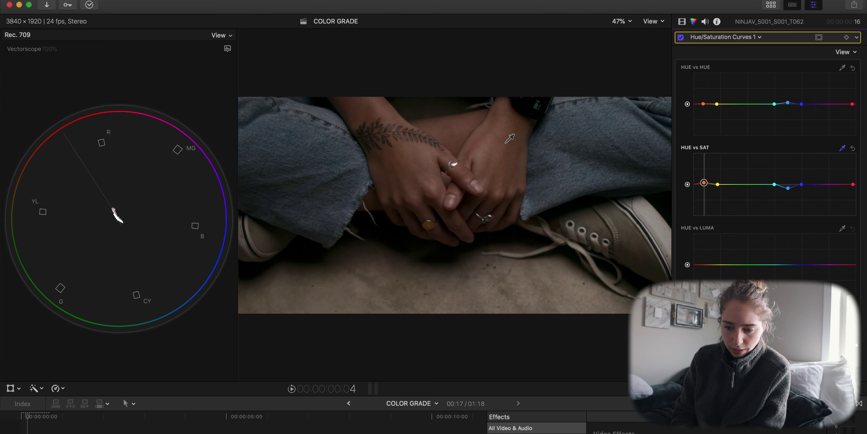
pyautogui.click(681, 37)
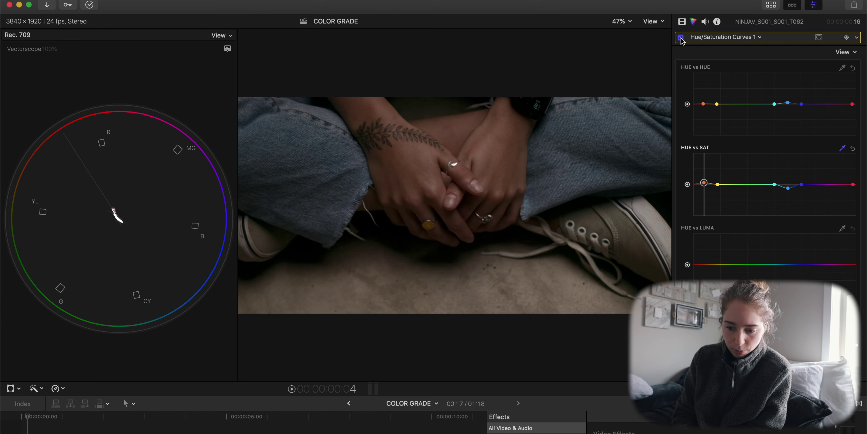
pyautogui.click(680, 37)
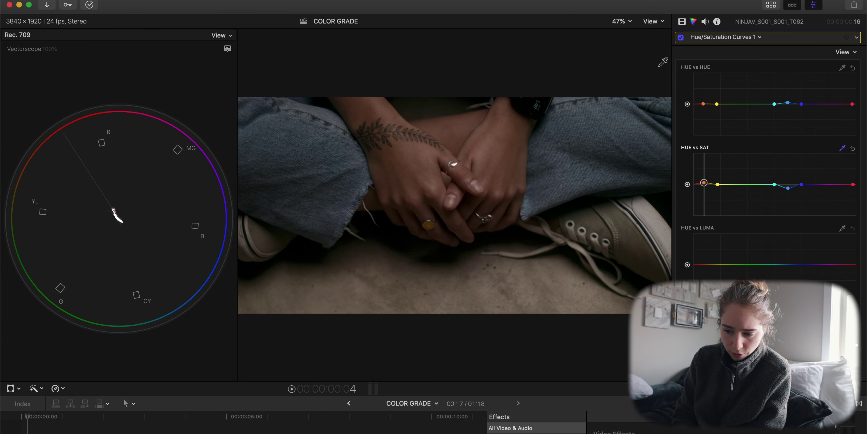
# Compare the clip without Hue/Saturation Curves at 100% viewer zoom, then return to Fit
pyautogui.click(680, 38)
pyautogui.click(628, 23)
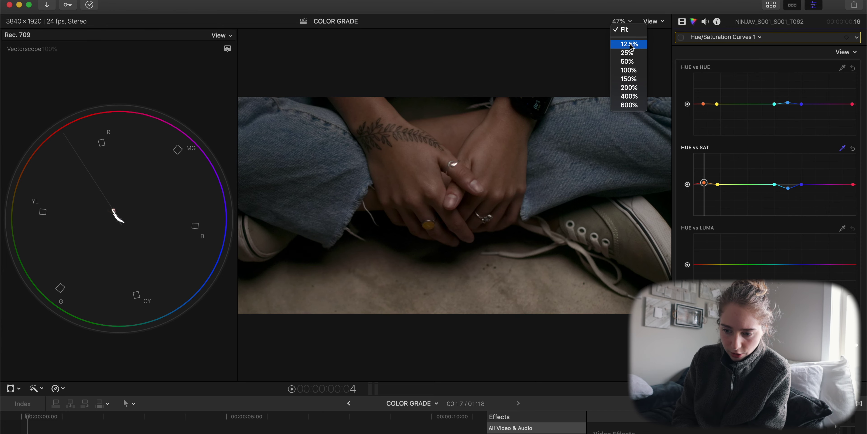
pyautogui.click(630, 70)
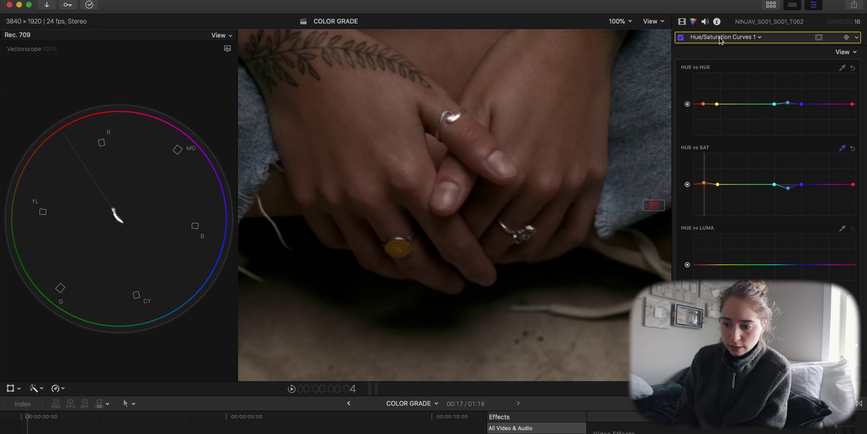
pyautogui.click(623, 23)
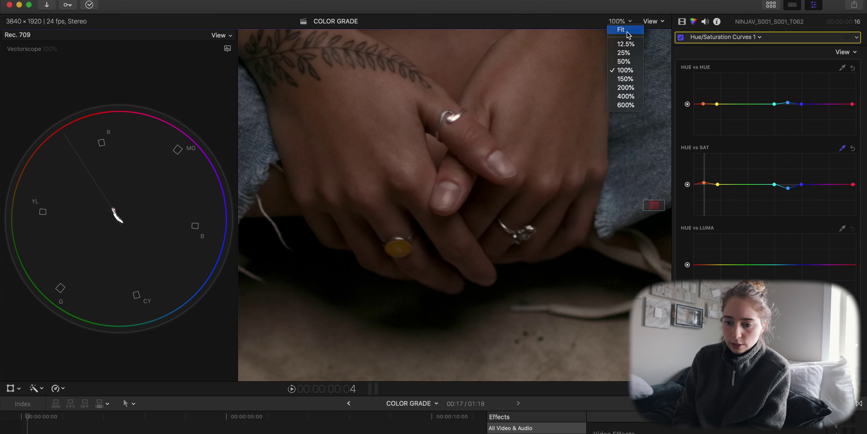
pyautogui.click(627, 31)
# Add two control points near the dark and bright ends of the LUMA vs SAT curve
pyautogui.scroll(-3, 771, 168)
pyautogui.scroll(-3, 736, 249)
pyautogui.click(699, 177)
pyautogui.click(850, 177)
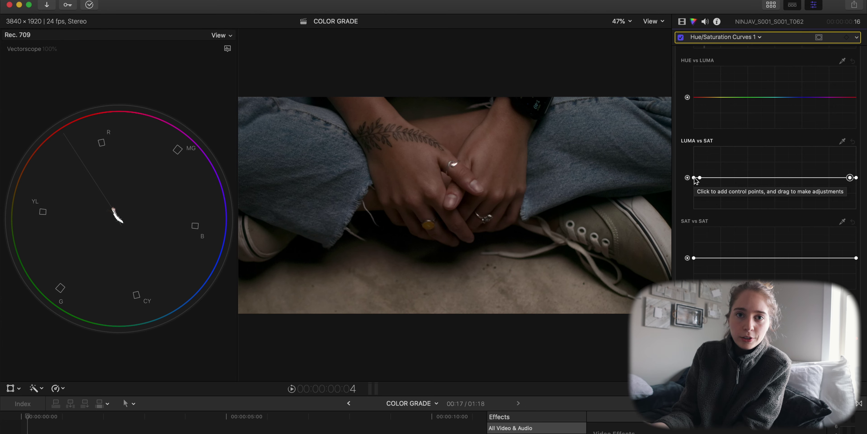
# Drag both LUMA vs SAT endpoints to the bottom, zeroing saturation at the extremes
pyautogui.moveTo(693, 178); pyautogui.dragTo(692, 215)
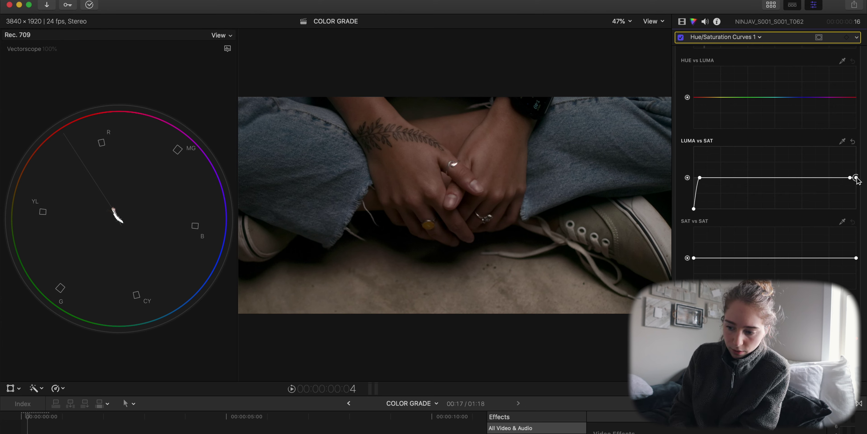
pyautogui.moveTo(856, 178); pyautogui.dragTo(855, 209)
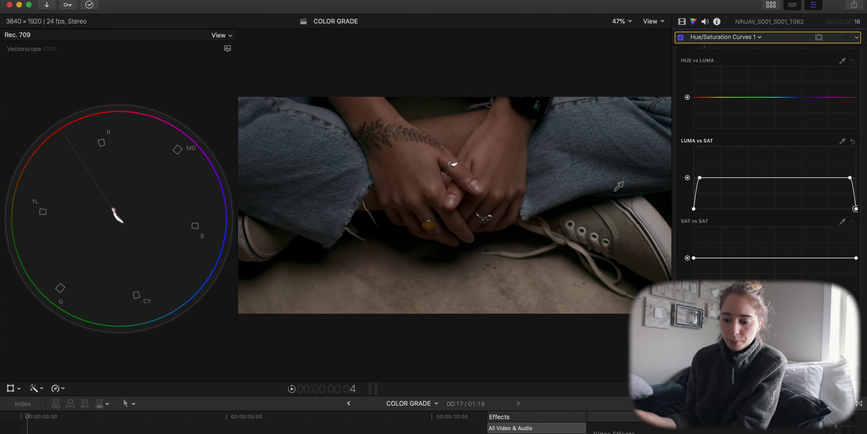
pyautogui.scroll(8, 767, 275)
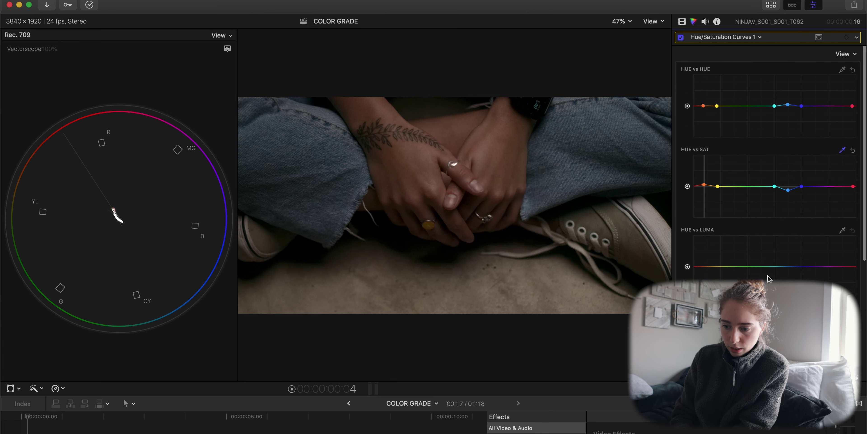
# Toggle Color Board 1, Color Curves 1 and Hue/Saturation Curves 1 to compare each grade
pyautogui.click(680, 37)
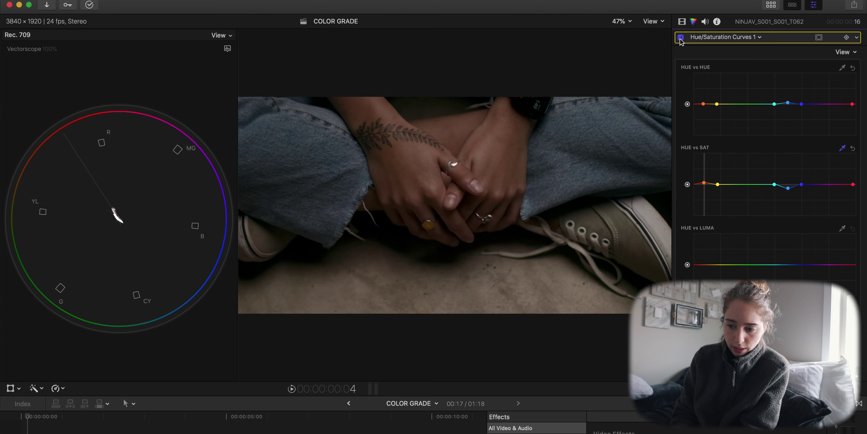
pyautogui.click(682, 22)
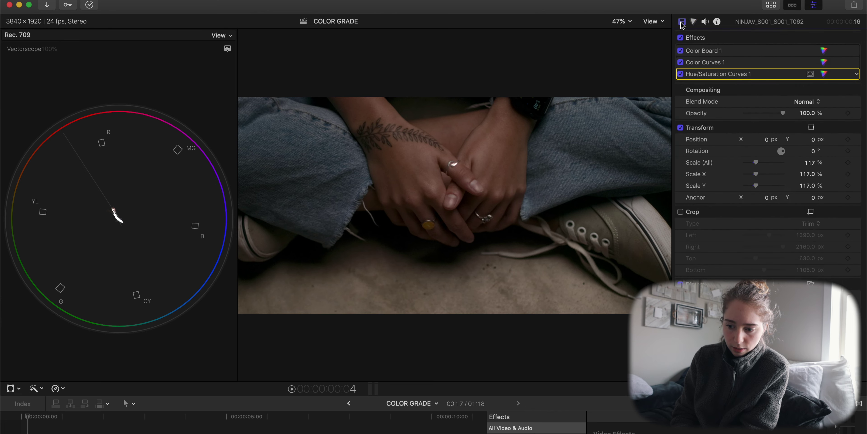
pyautogui.click(680, 51)
pyautogui.click(680, 61)
pyautogui.click(680, 74)
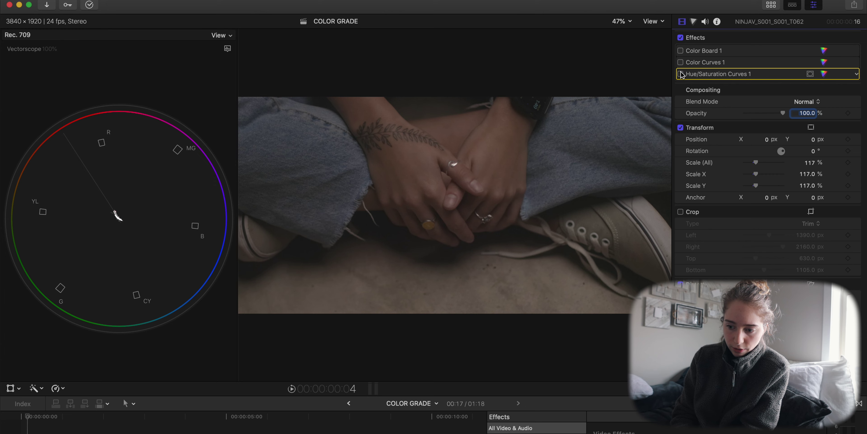
pyautogui.click(680, 50)
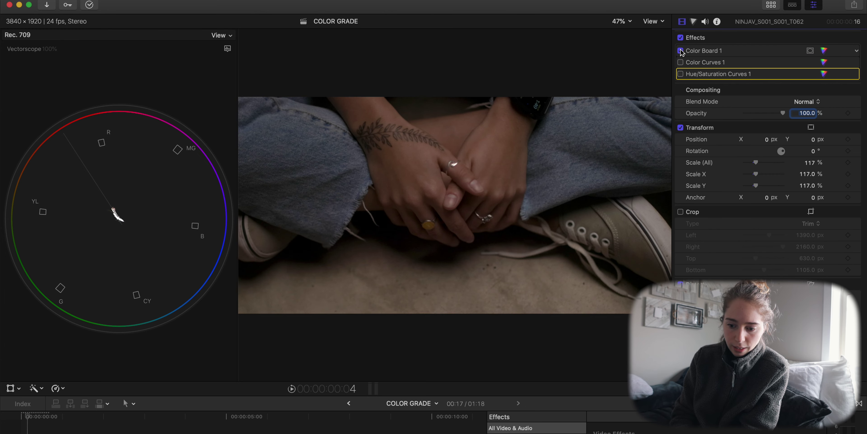
pyautogui.click(681, 63)
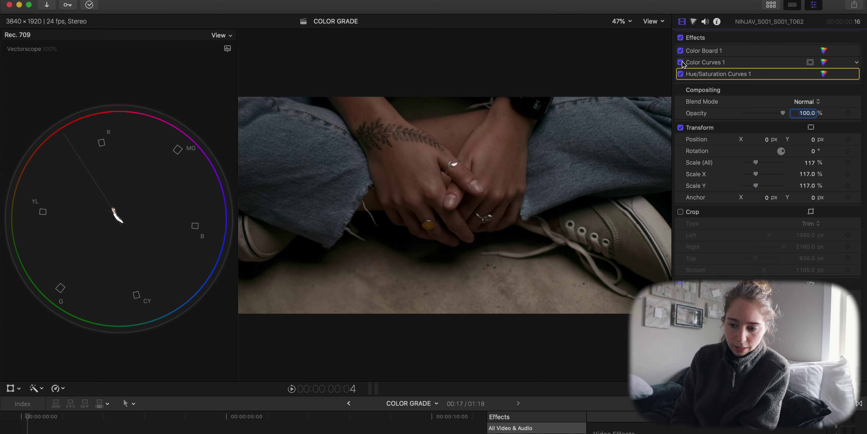
# Compare the clip with all effects off, re-enable them, and move to the face clip
pyautogui.click(681, 38)
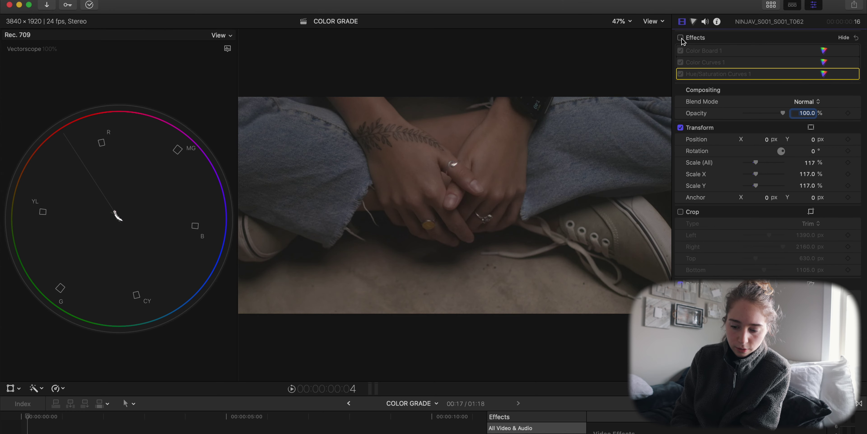
pyautogui.click(681, 37)
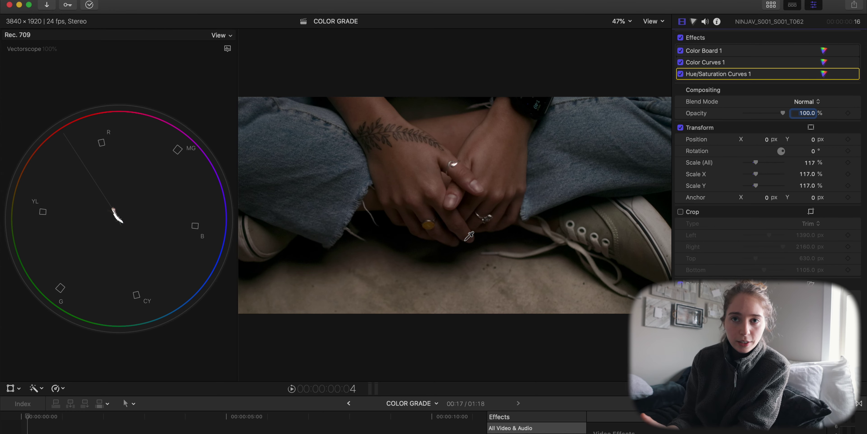
pyautogui.click(71, 417)
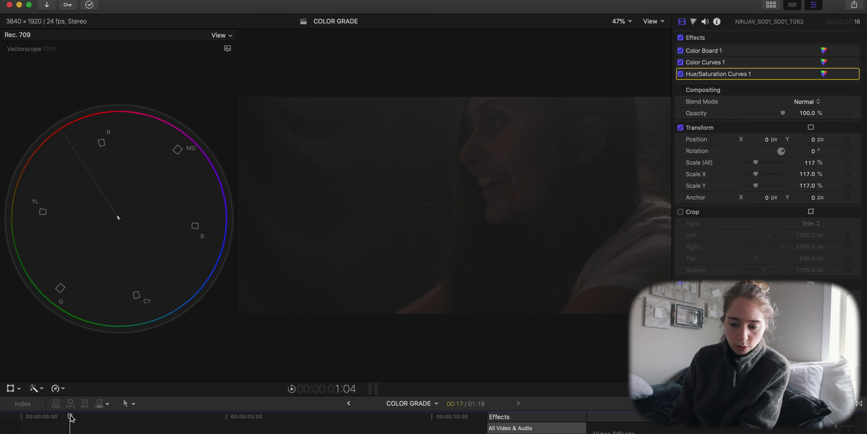
# Set the face clip's Color Board exposure: shadows -20%, midtones 28%, highlights 27%
pyautogui.moveTo(70, 418); pyautogui.dragTo(77, 417)
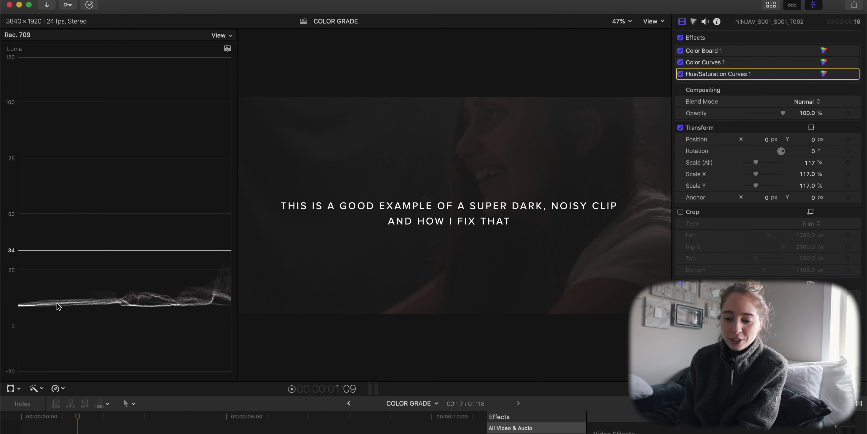
pyautogui.click(694, 22)
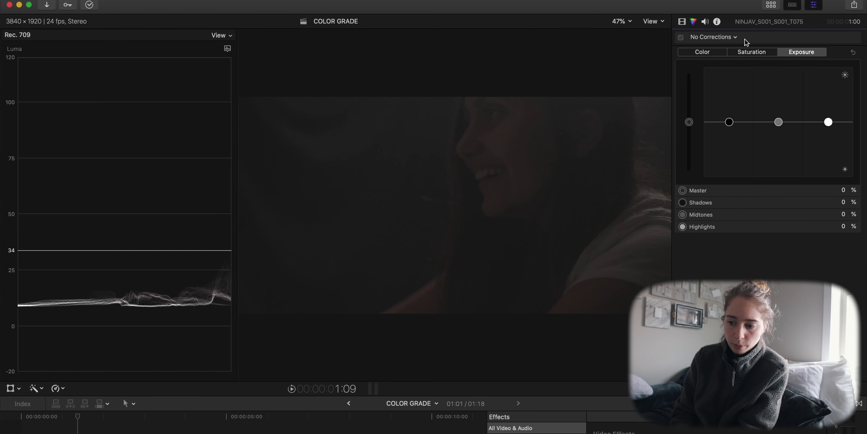
pyautogui.moveTo(734, 125); pyautogui.dragTo(778, 107)
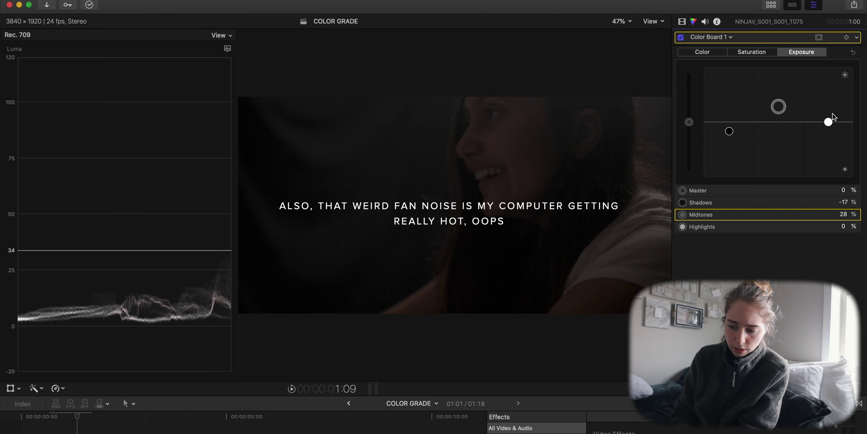
pyautogui.moveTo(829, 120); pyautogui.dragTo(829, 107)
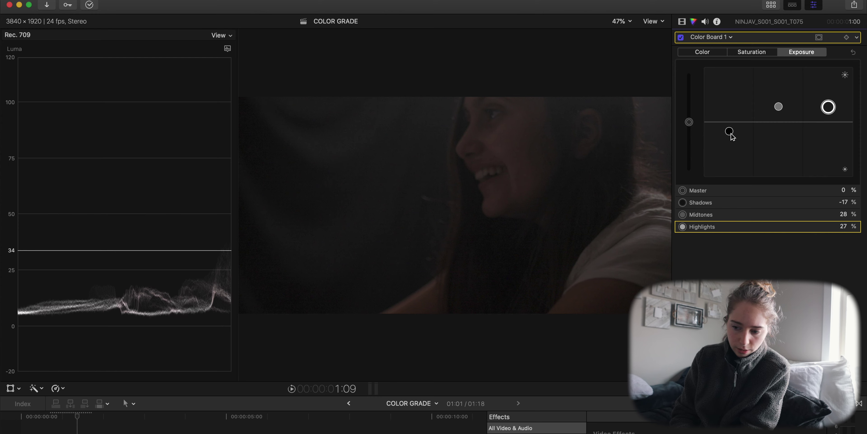
pyautogui.moveTo(732, 134); pyautogui.dragTo(733, 137)
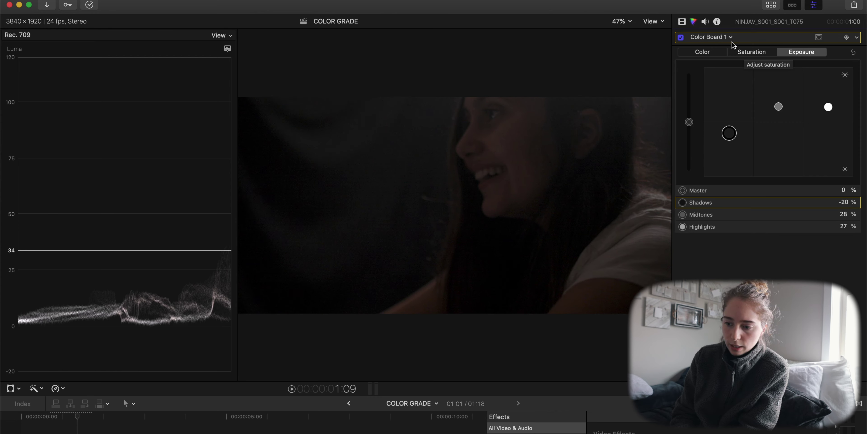
pyautogui.click(715, 39)
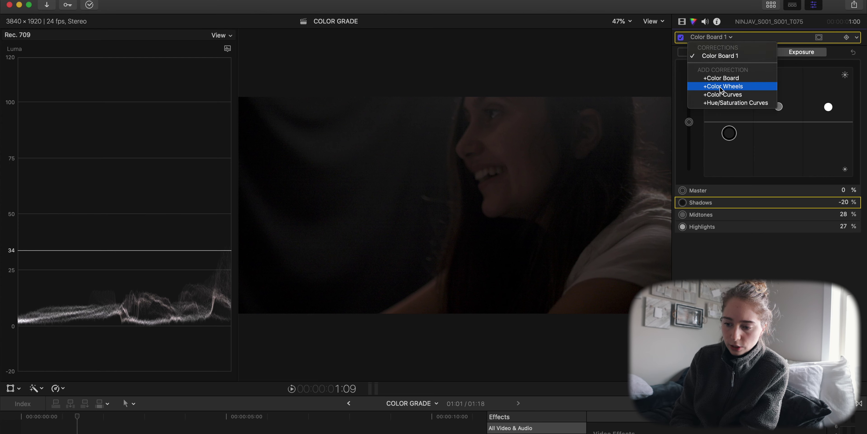
# Add a Color Curves correction to the face clip with three points lifting the luma curve
pyautogui.click(722, 94)
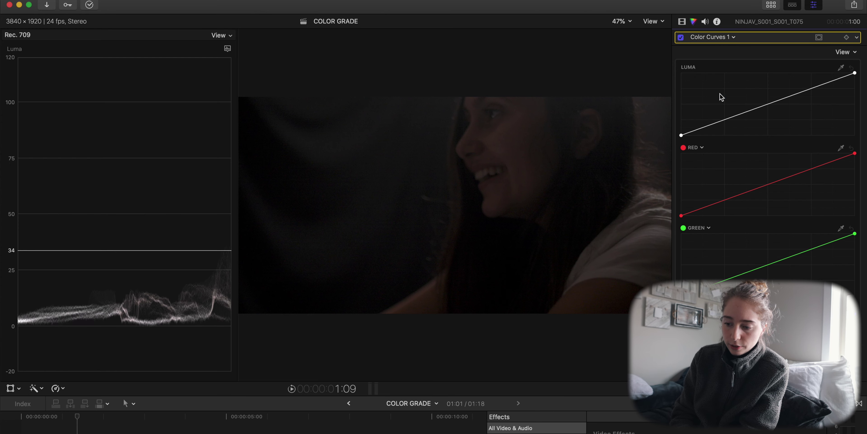
pyautogui.click(725, 120)
pyautogui.moveTo(726, 123); pyautogui.dragTo(726, 120)
pyautogui.click(812, 88)
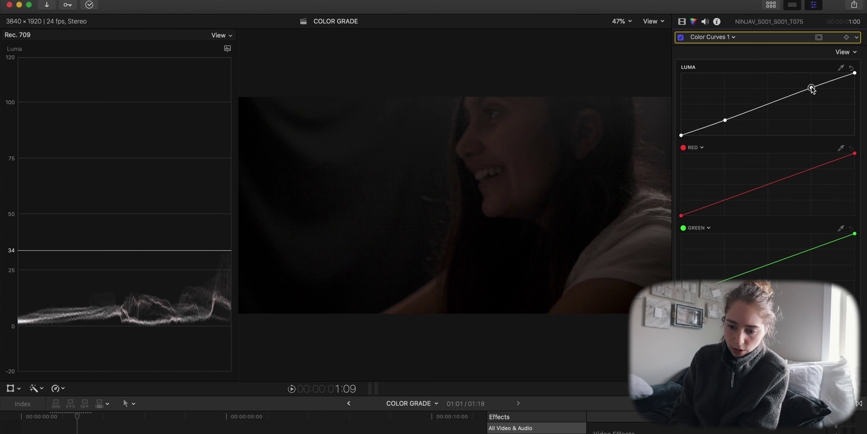
pyautogui.click(768, 101)
pyautogui.moveTo(768, 103); pyautogui.dragTo(767, 101)
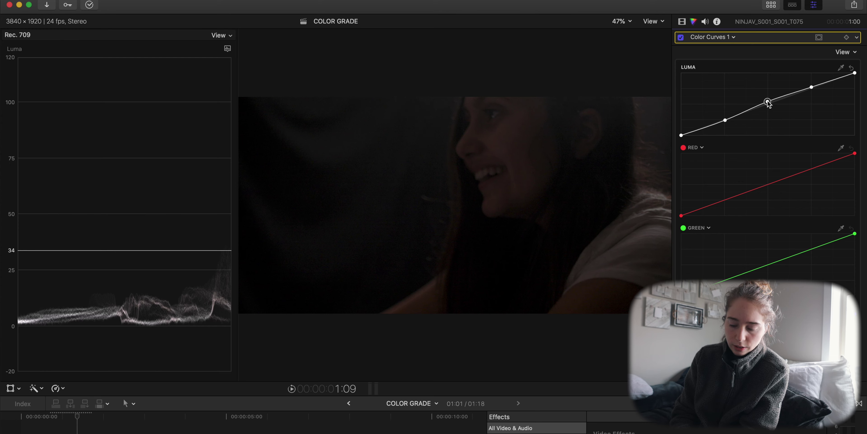
pyautogui.click(681, 38)
pyautogui.click(681, 37)
# Tint the Color Board midtones slightly to 214°, 1%
pyautogui.click(683, 216)
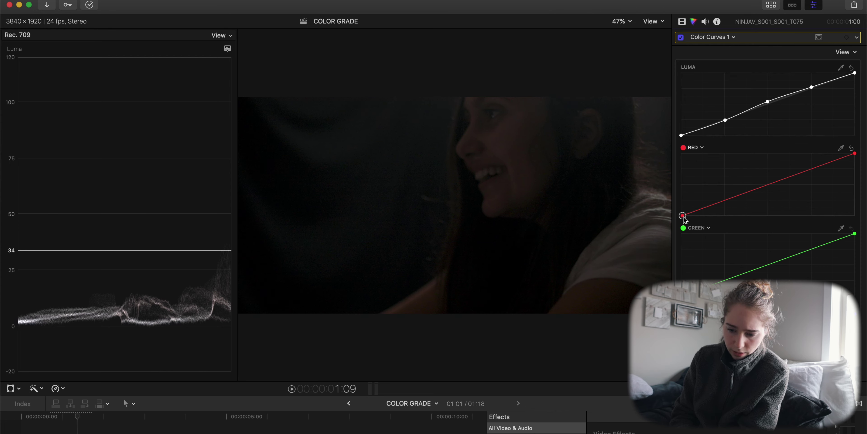
pyautogui.click(702, 36)
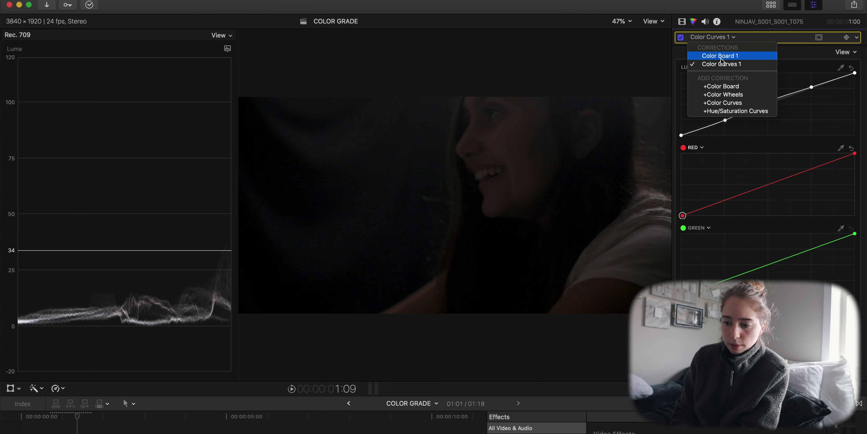
pyautogui.press('Escape')
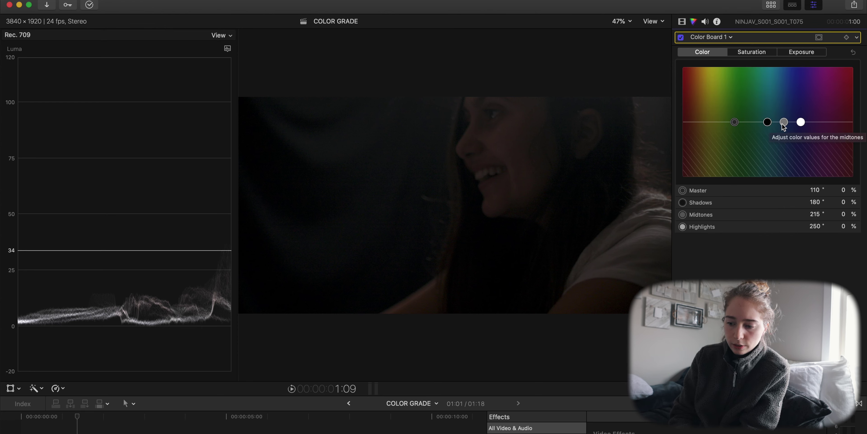
pyautogui.click(782, 125)
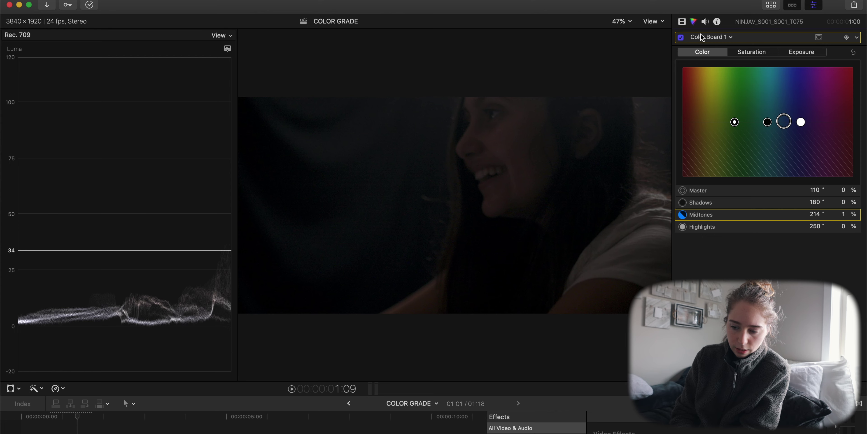
pyautogui.click(702, 35)
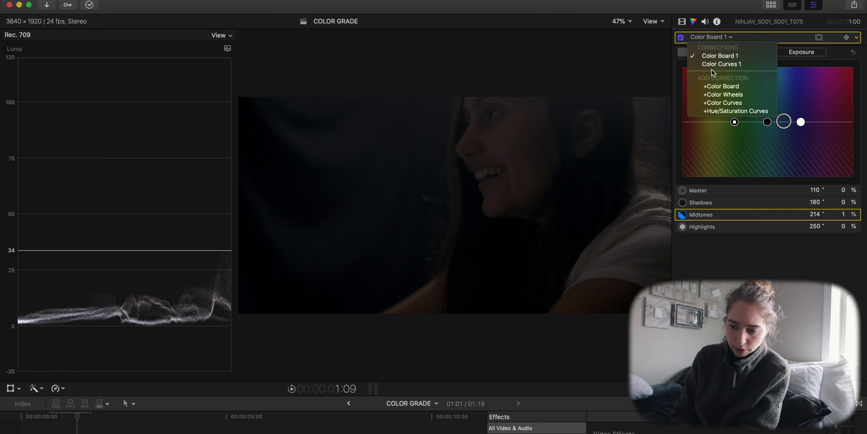
# Add Hue/Saturation Curves and try pulling down the LUMA vs SAT ends, undoing the last change
pyautogui.click(714, 111)
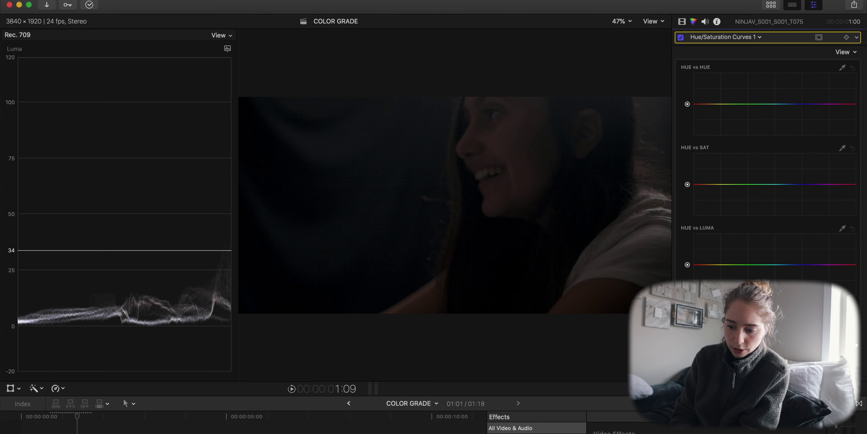
pyautogui.scroll(-5, 767, 168)
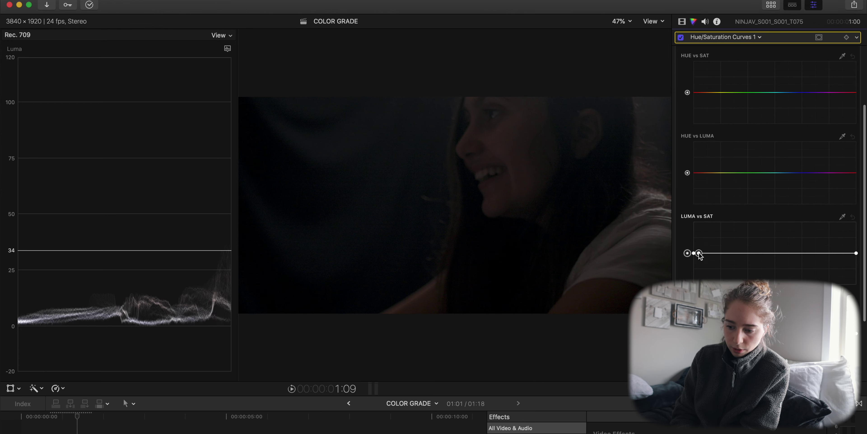
pyautogui.click(849, 253)
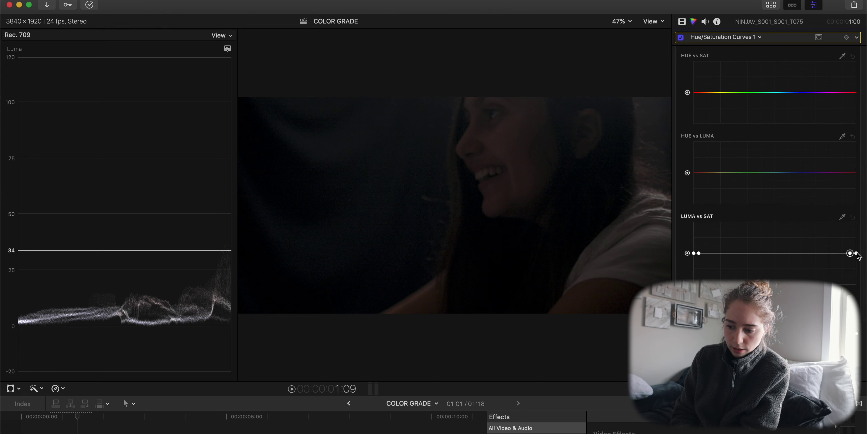
pyautogui.moveTo(856, 253); pyautogui.dragTo(855, 284)
pyautogui.moveTo(694, 253); pyautogui.dragTo(703, 284)
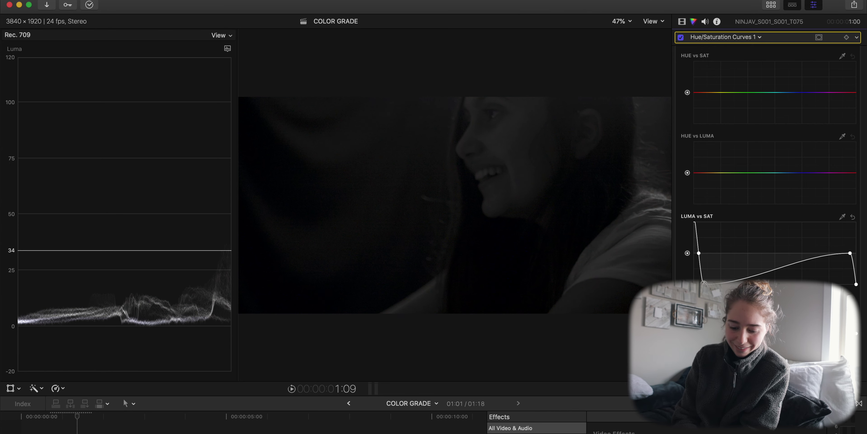
pyautogui.press('super+z')
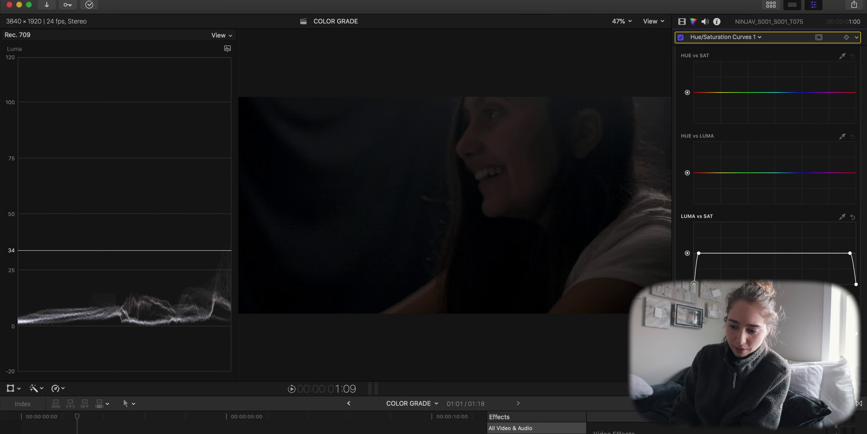
# Sample the face's skin tone onto the HUE vs HUE curve with the eyedropper
pyautogui.scroll(2, 755, 201)
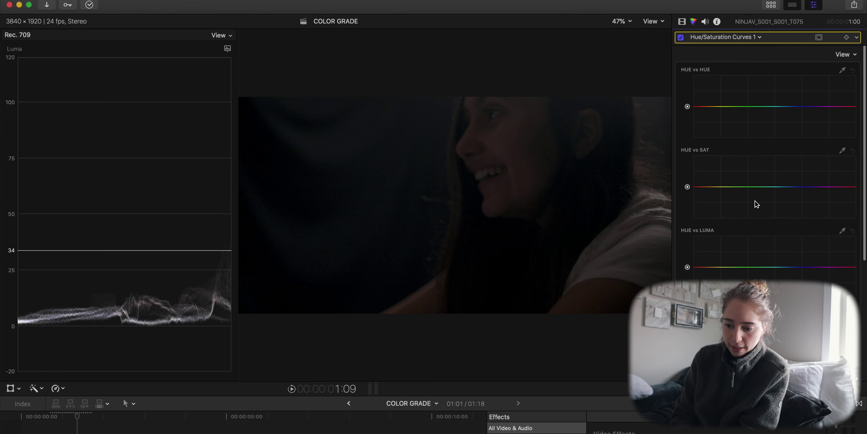
pyautogui.click(843, 148)
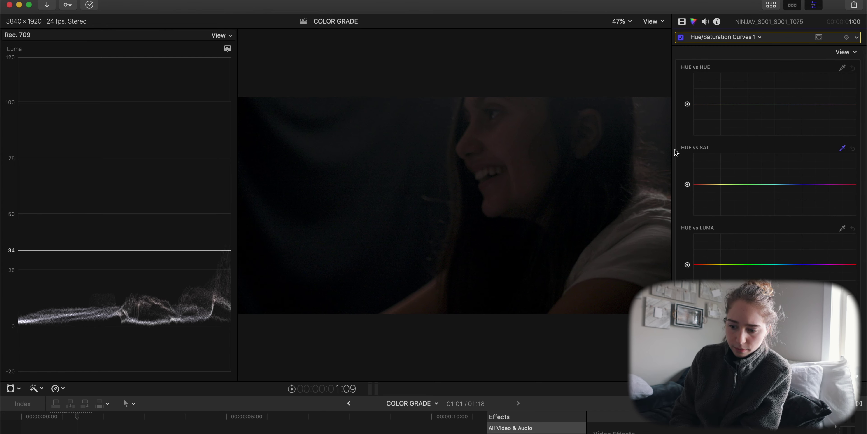
pyautogui.click(843, 68)
pyautogui.click(516, 135)
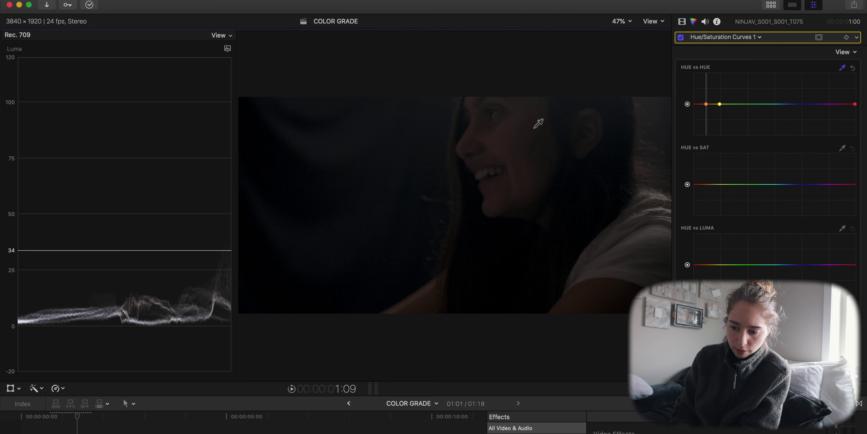
# Switch the scope to the vectorscope and crop the frame down to a patch of skin
pyautogui.click(227, 48)
pyautogui.click(243, 70)
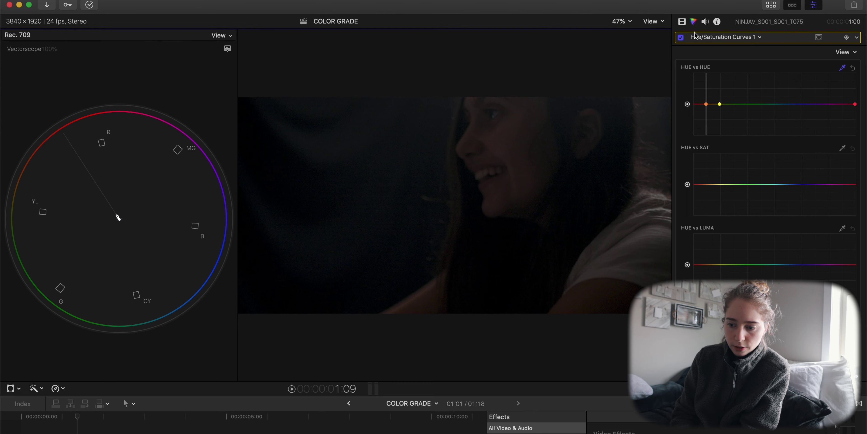
pyautogui.click(683, 22)
pyautogui.moveTo(745, 235); pyautogui.dragTo(769, 270)
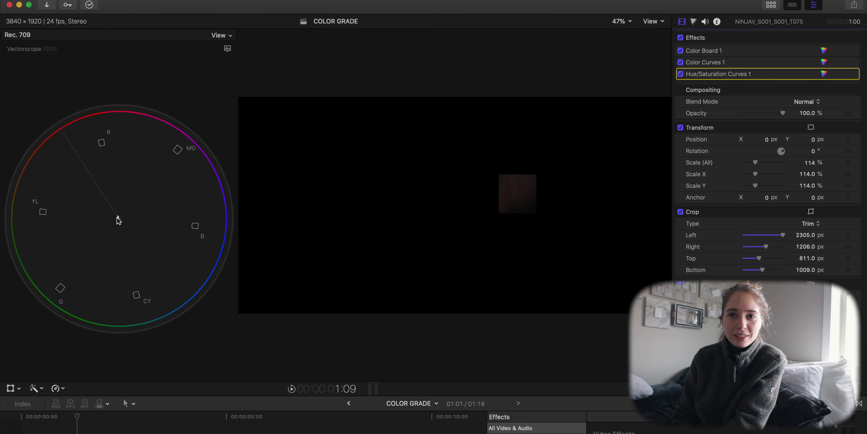
# Boost the Color Board master saturation to 100% to exaggerate the skin colour
pyautogui.click(693, 23)
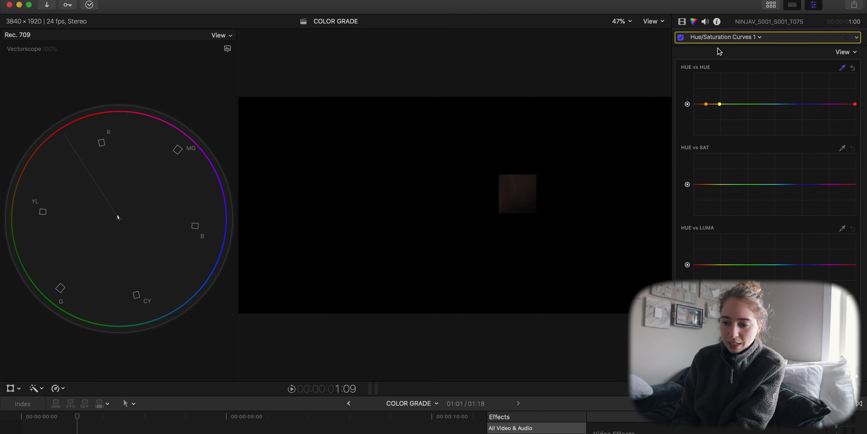
pyautogui.click(723, 37)
pyautogui.click(713, 56)
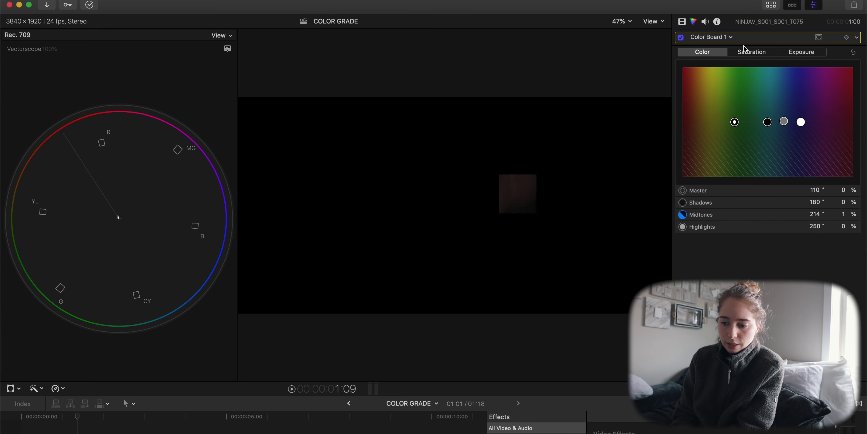
pyautogui.click(746, 51)
pyautogui.moveTo(689, 122); pyautogui.dragTo(692, 10)
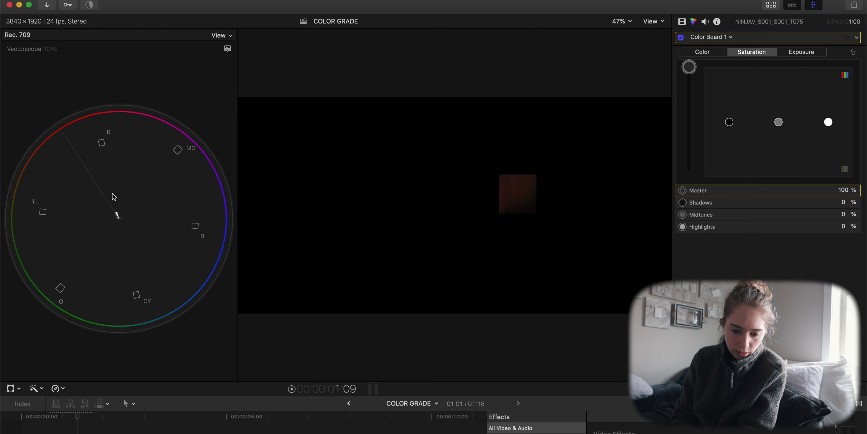
# Shift the orange skin point slightly on the HUE vs HUE curve
pyautogui.click(728, 38)
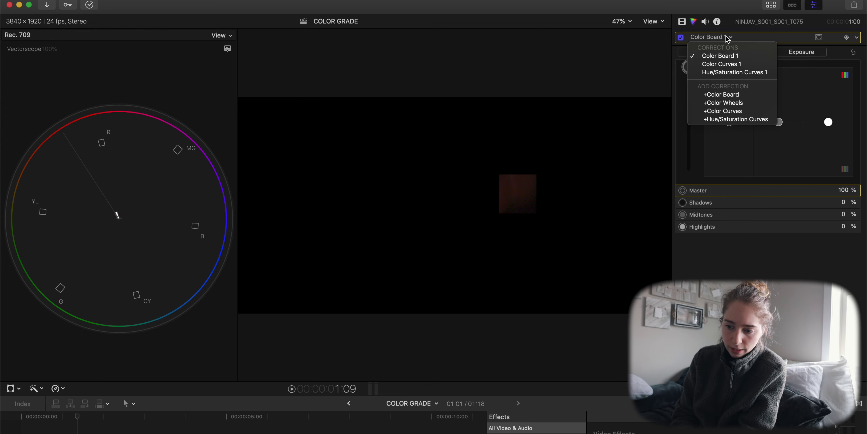
pyautogui.click(731, 72)
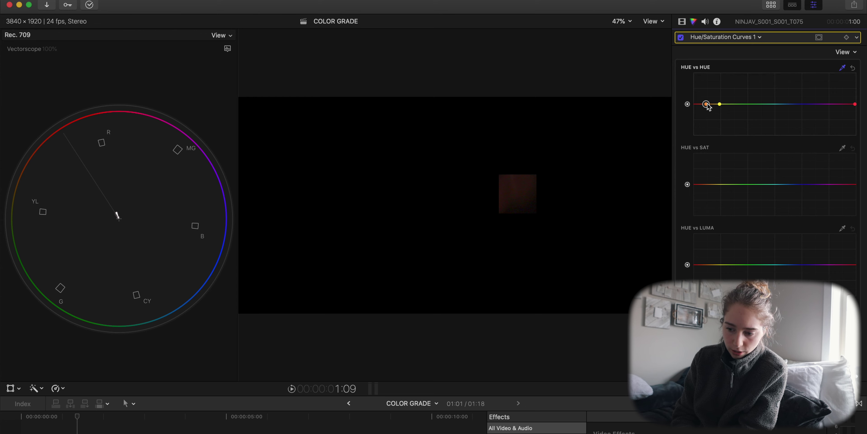
pyautogui.moveTo(706, 104); pyautogui.dragTo(708, 107)
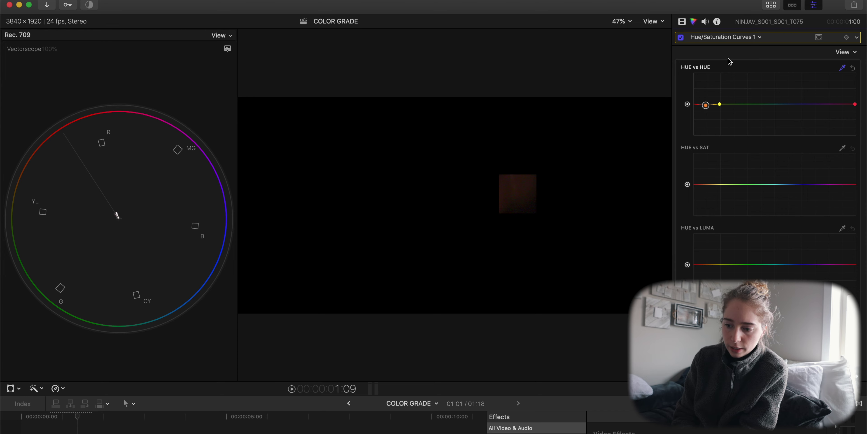
# Return Color Board master saturation to 0% and turn off the crop to restore the full frame
pyautogui.click(724, 37)
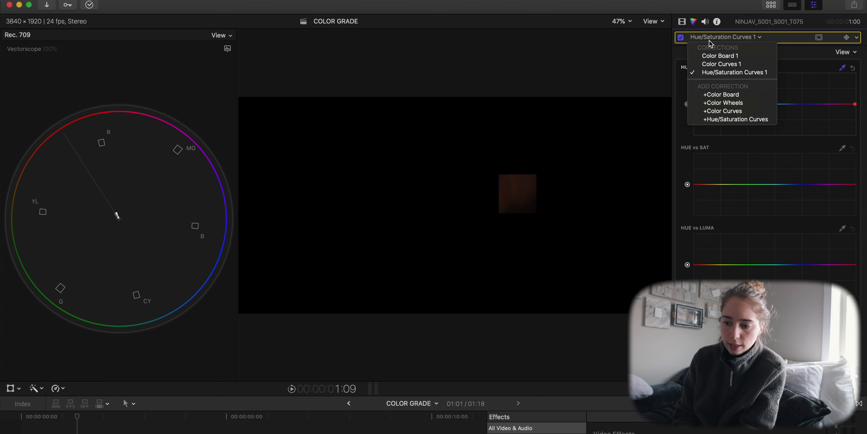
pyautogui.click(714, 56)
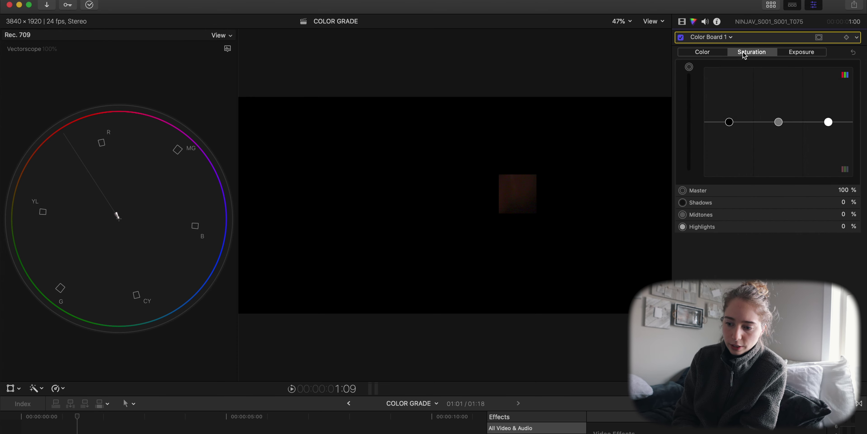
pyautogui.moveTo(689, 67); pyautogui.dragTo(690, 124)
pyautogui.click(681, 21)
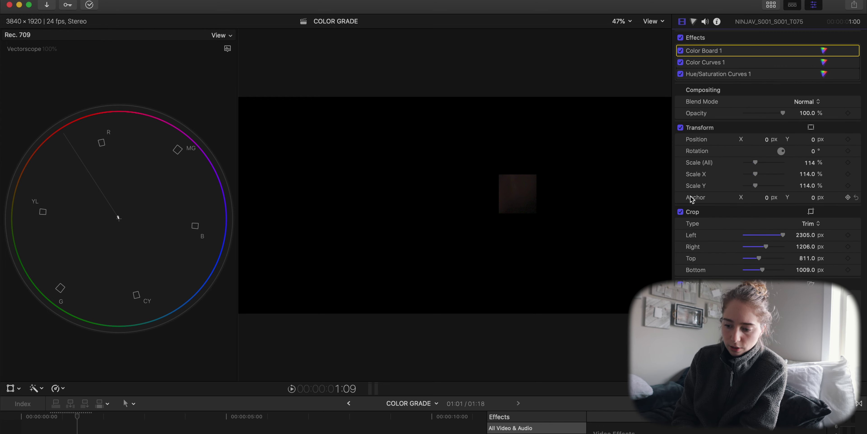
pyautogui.click(680, 212)
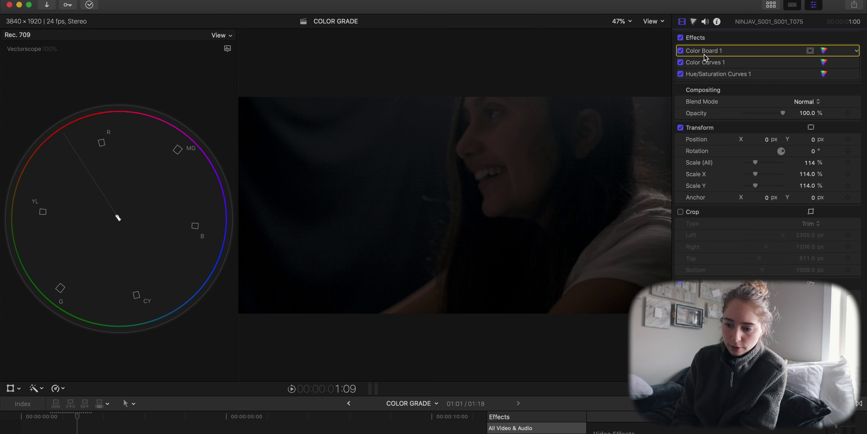
pyautogui.doubleClick(707, 74)
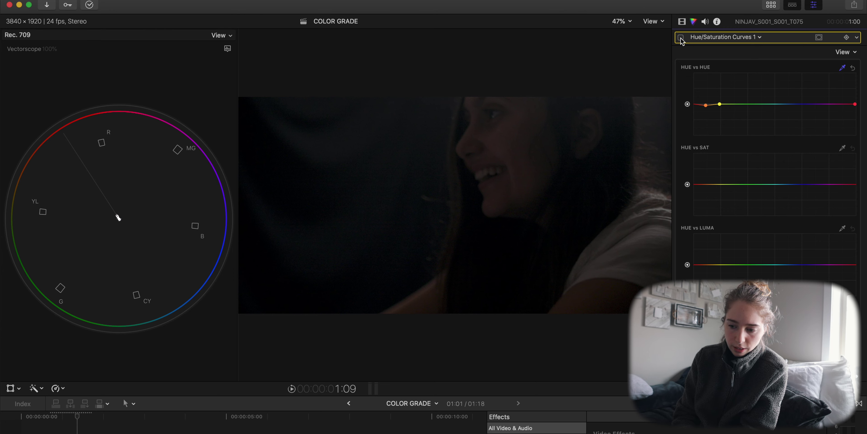
# Desaturate the sampled greenish-cyan background hue and slightly raise the reds on the HUE vs SAT curve
pyautogui.click(681, 37)
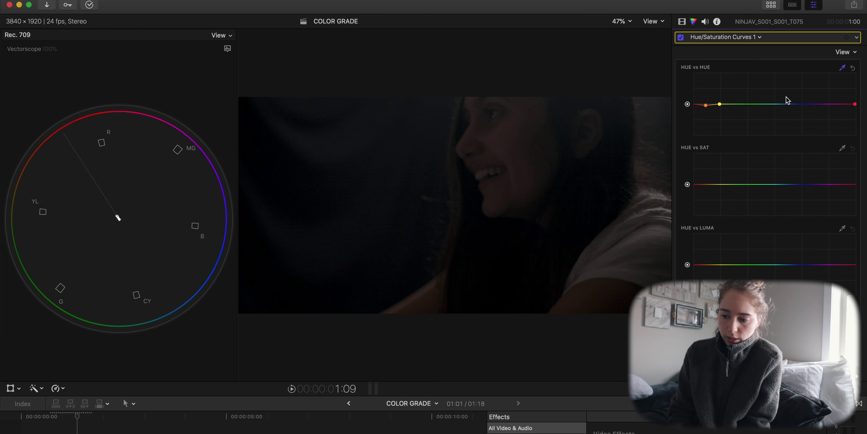
pyautogui.click(841, 147)
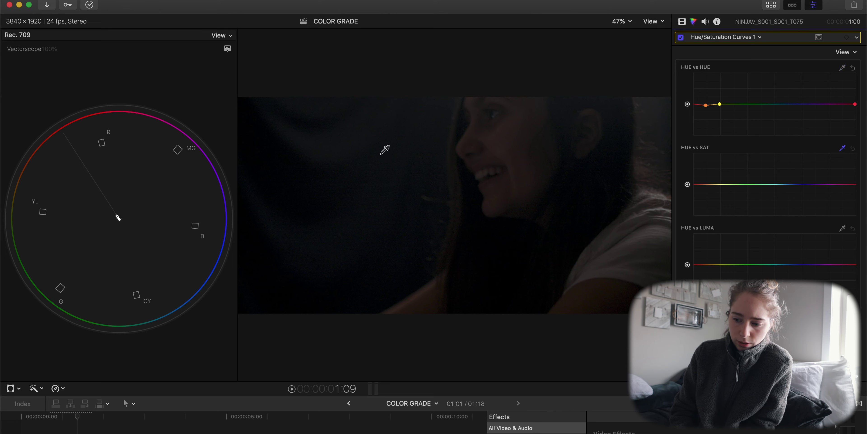
pyautogui.click(359, 224)
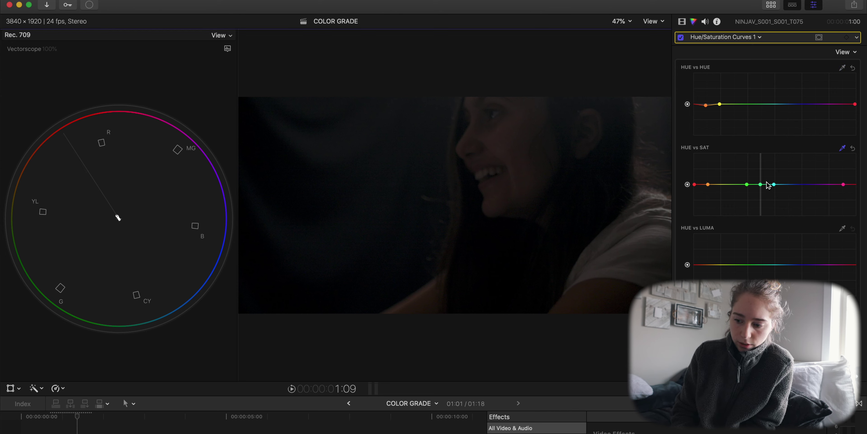
pyautogui.moveTo(762, 185); pyautogui.dragTo(762, 201)
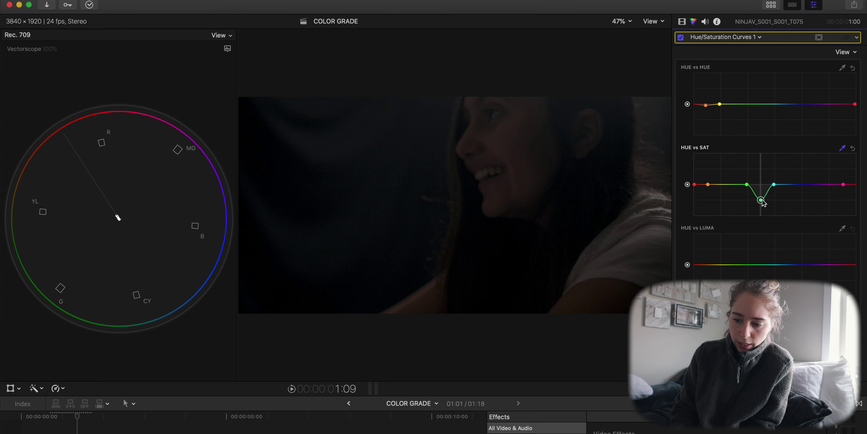
pyautogui.click(520, 133)
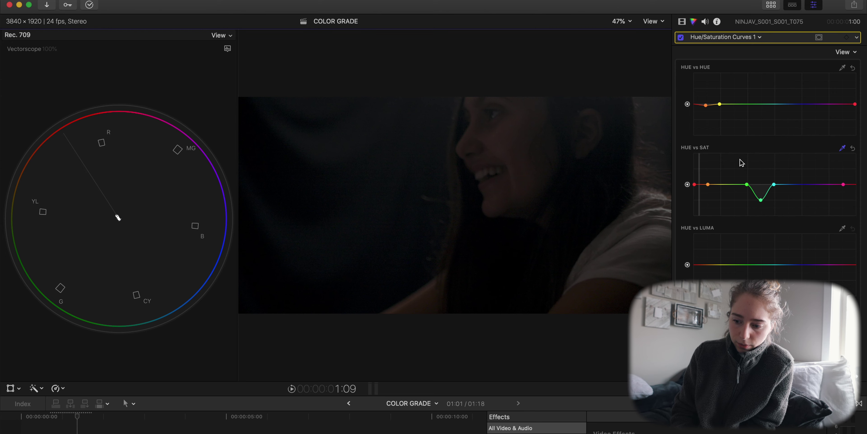
pyautogui.click(701, 185)
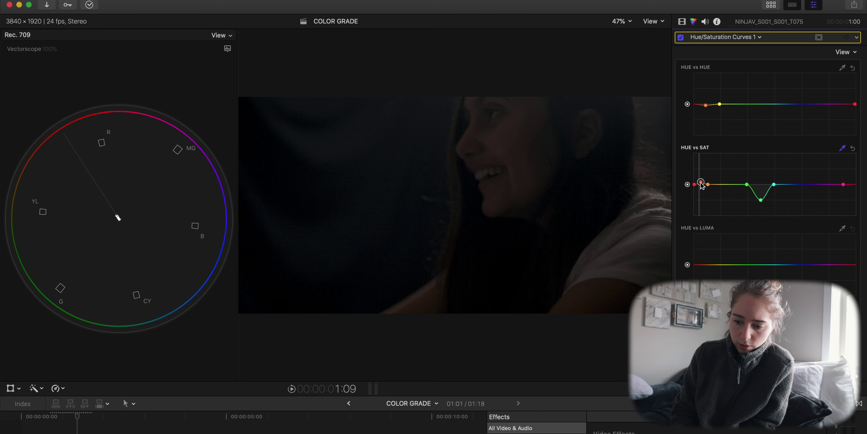
pyautogui.moveTo(703, 185); pyautogui.dragTo(702, 182)
# Toggle the grading effects off and back on to compare with the ungraded image
pyautogui.click(681, 37)
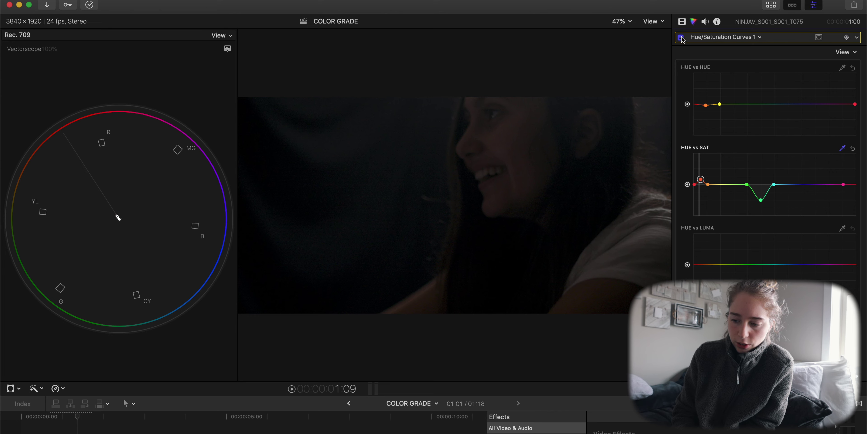
pyautogui.click(682, 22)
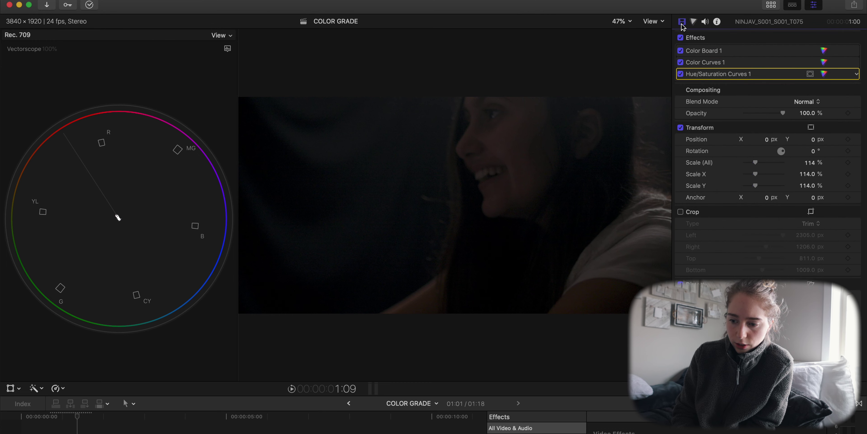
pyautogui.click(680, 38)
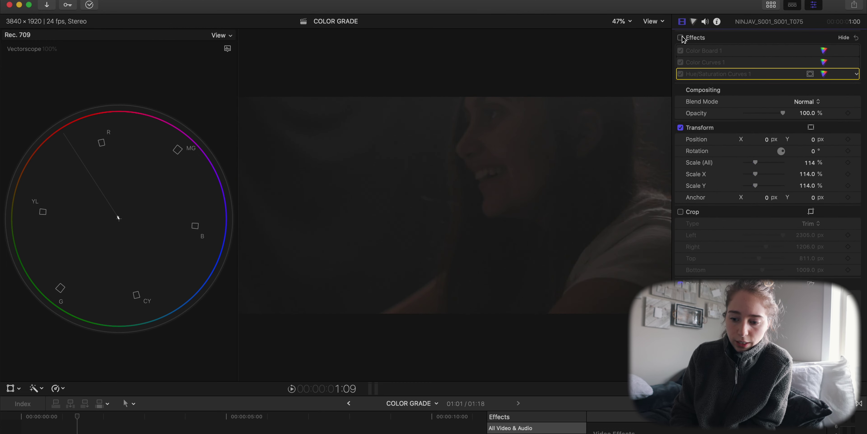
pyautogui.click(680, 37)
pyautogui.click(680, 37)
pyautogui.click(681, 37)
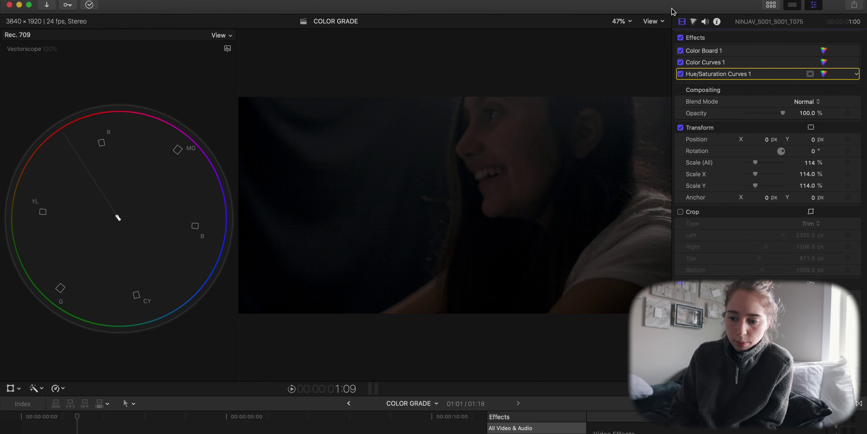
# View the face clip at 100%, pan to frame her face, then magnify to 150%
pyautogui.click(625, 21)
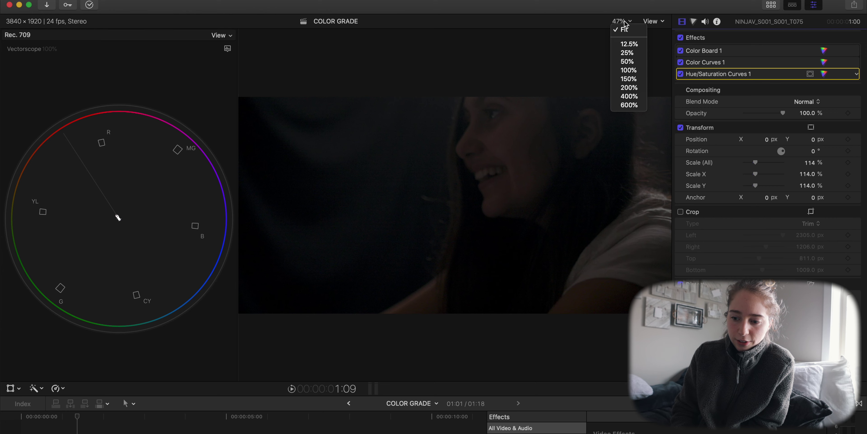
pyautogui.click(628, 70)
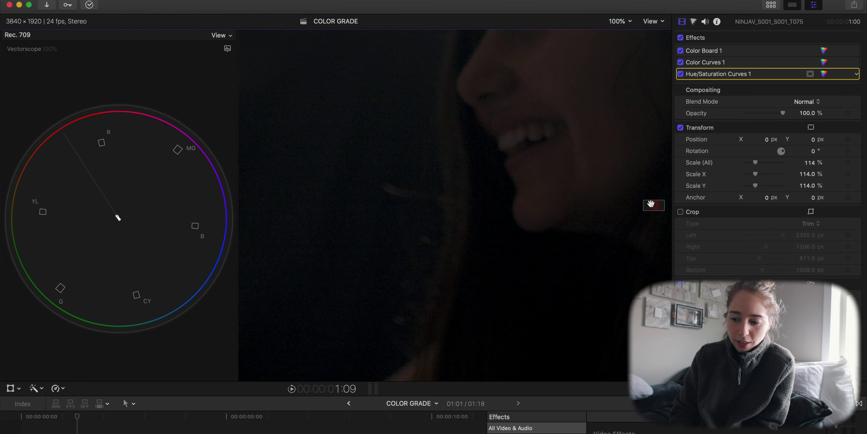
pyautogui.moveTo(652, 205); pyautogui.dragTo(653, 200)
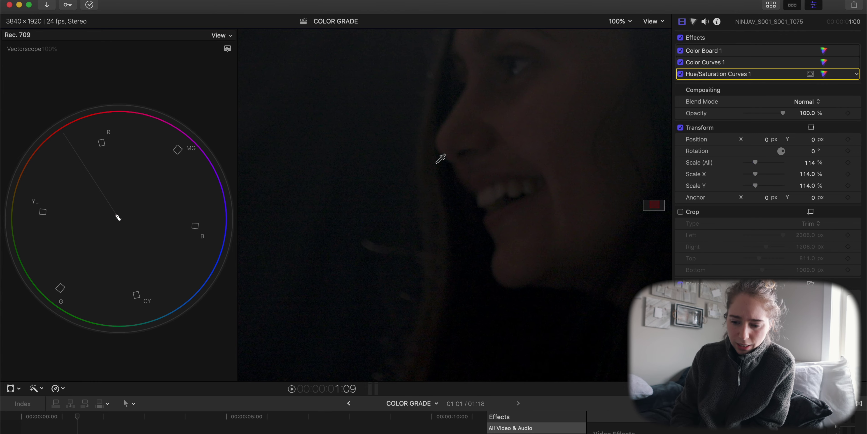
pyautogui.click(623, 22)
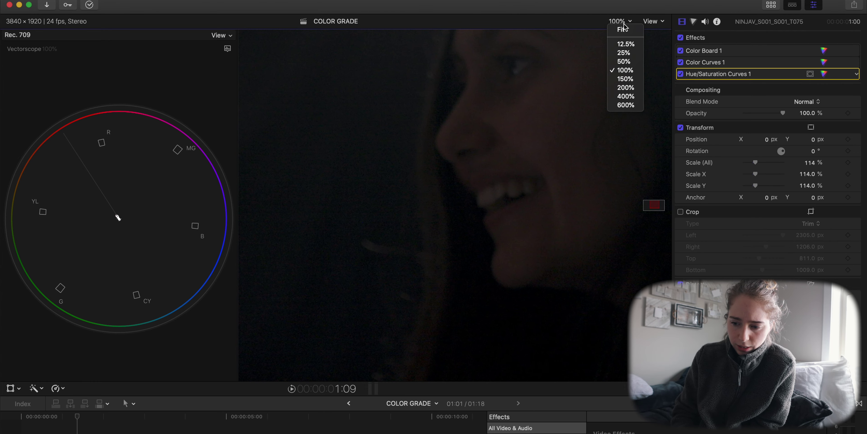
pyautogui.click(626, 79)
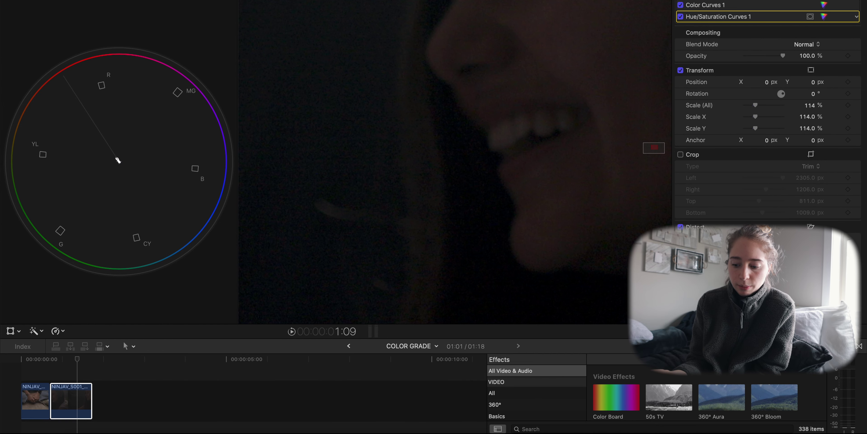
# Search the effects for 'noise' and apply Reduce Noise v5 to the face clip
pyautogui.click(531, 427)
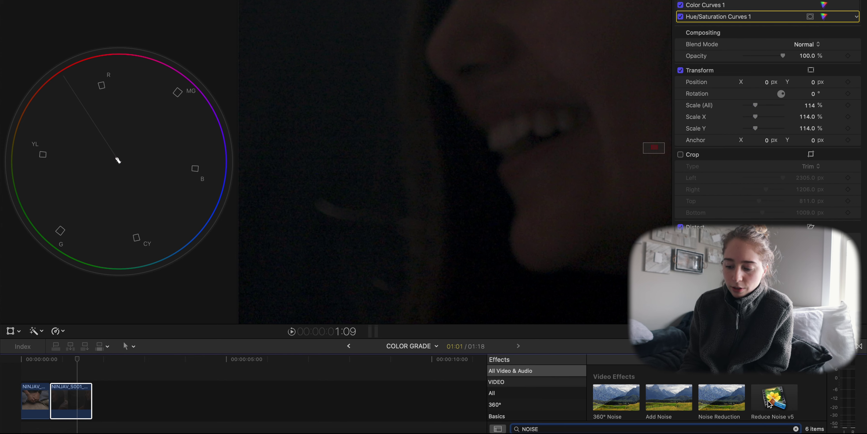
pyautogui.click(776, 401)
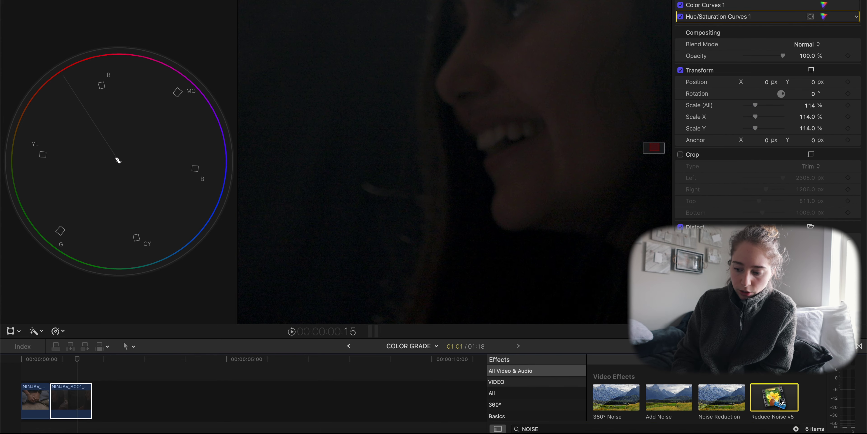
pyautogui.moveTo(776, 402); pyautogui.dragTo(74, 401)
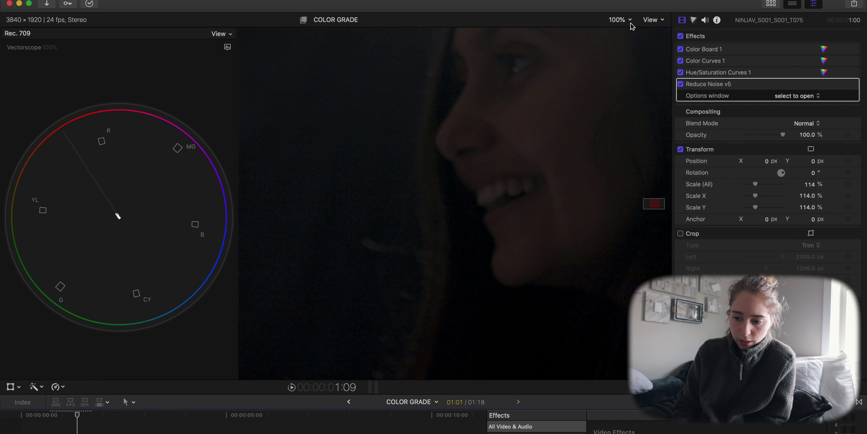
# Fit the frame in the viewer and launch the Neat Video options window
pyautogui.click(631, 22)
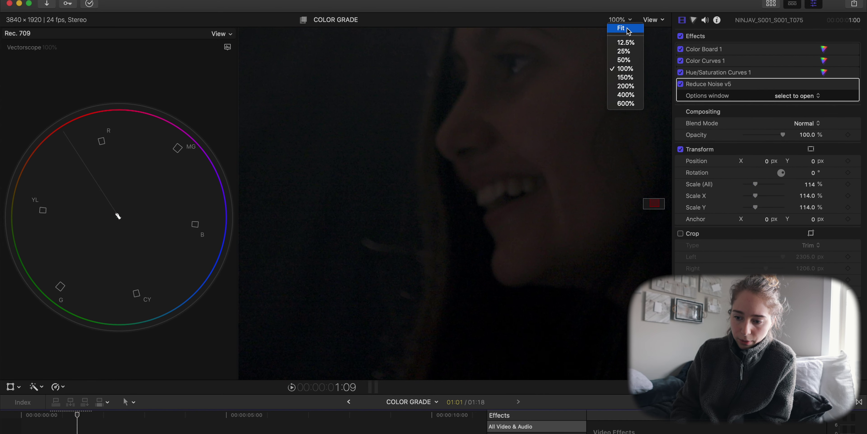
pyautogui.click(628, 29)
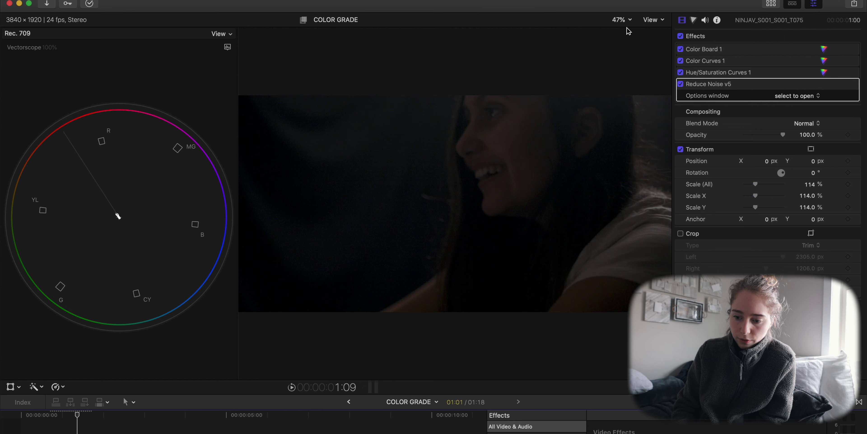
pyautogui.click(802, 98)
pyautogui.click(790, 97)
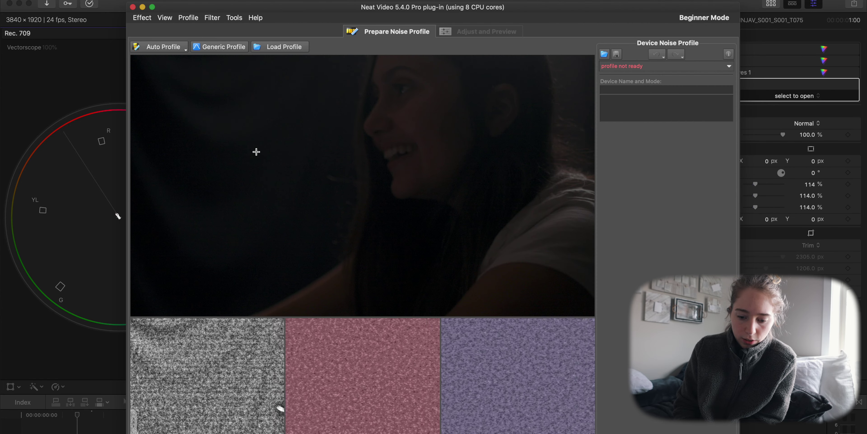
# Select a flat dark background patch, build the noise profile from it, and close Neat Video
pyautogui.moveTo(256, 152); pyautogui.dragTo(322, 216)
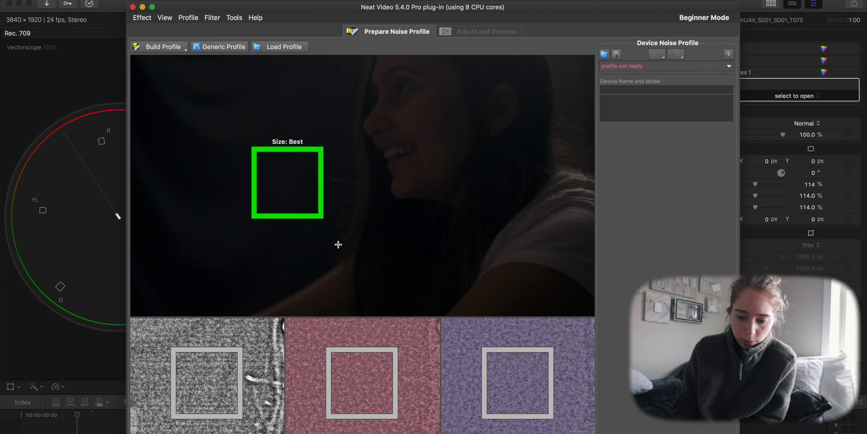
pyautogui.moveTo(297, 192); pyautogui.dragTo(319, 219)
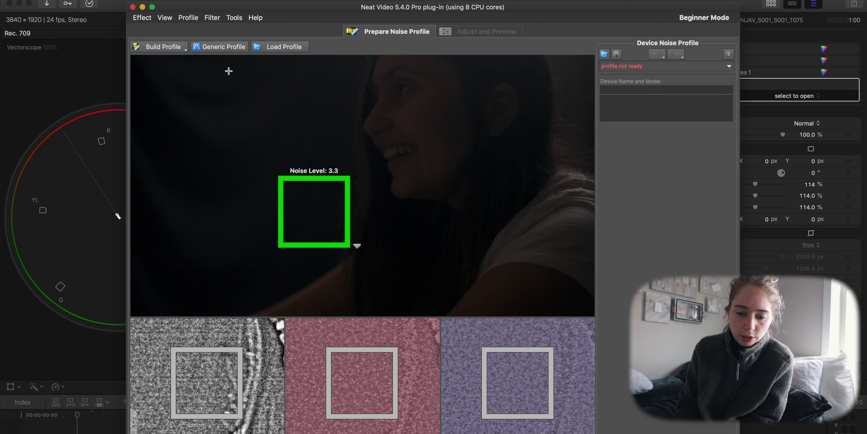
pyautogui.click(170, 48)
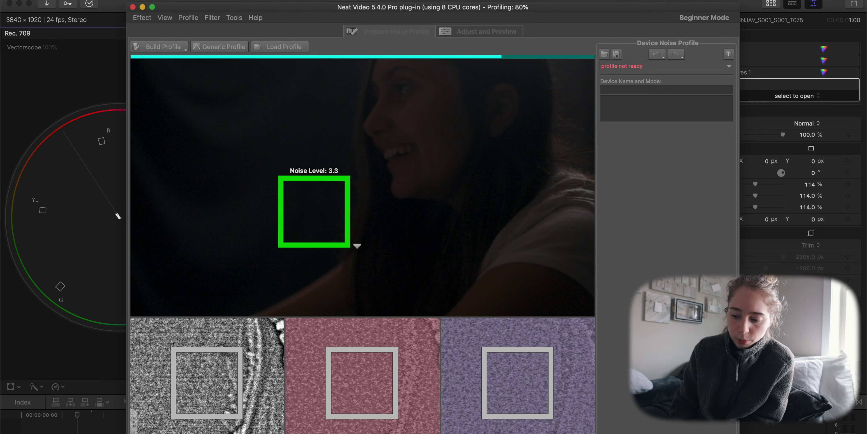
pyautogui.press('Return')
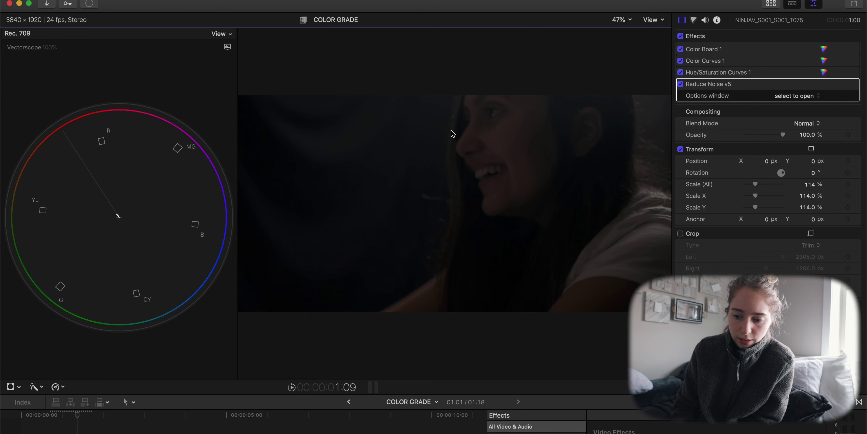
# Magnify the viewer to 150% to inspect the noise, then return it to Fit
pyautogui.click(628, 20)
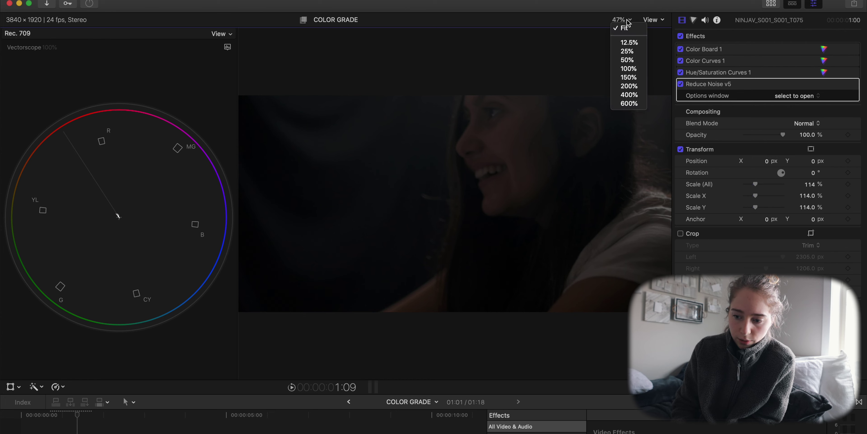
pyautogui.click(630, 77)
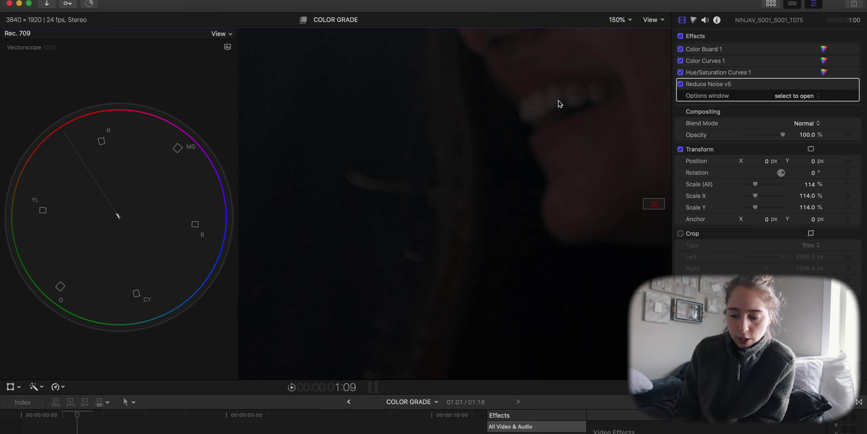
pyautogui.click(629, 21)
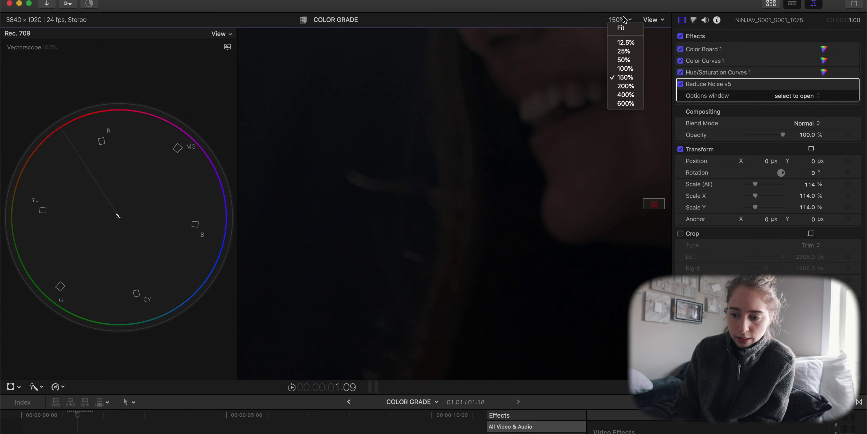
pyautogui.click(622, 29)
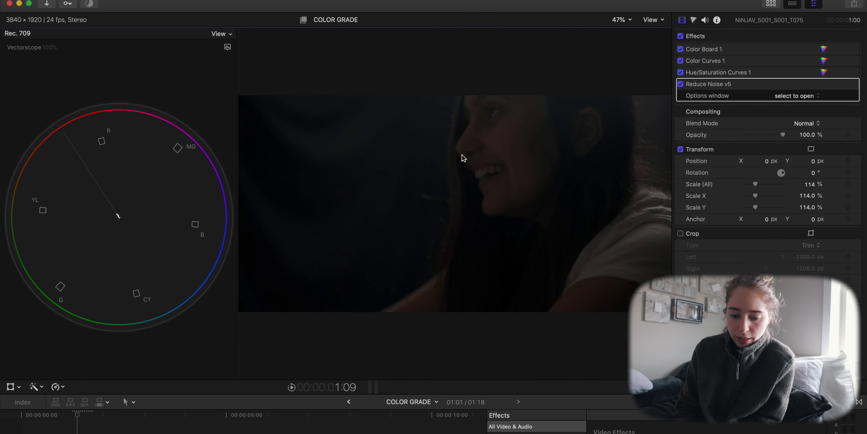
# Toggle all effects off and on to compare the noise-reduced face clip with the ungraded image
pyautogui.click(58, 416)
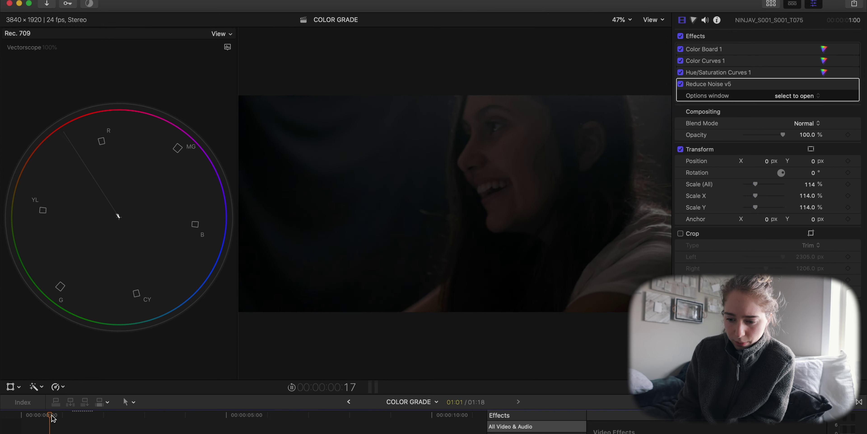
pyautogui.click(680, 36)
pyautogui.click(681, 36)
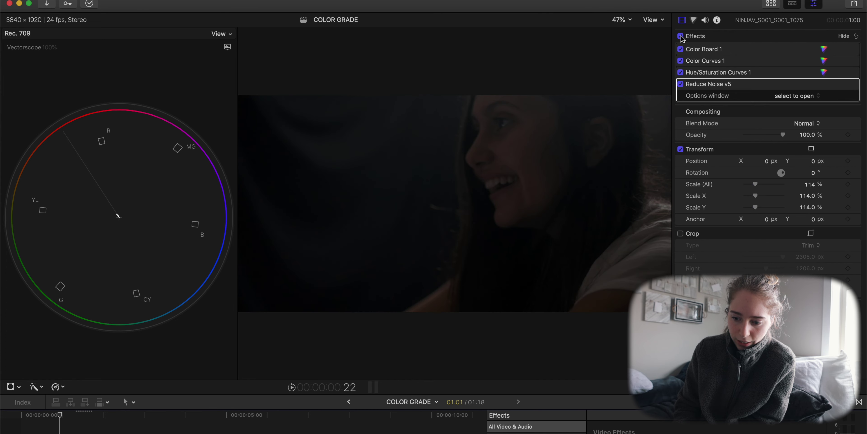
pyautogui.click(680, 36)
pyautogui.click(680, 36)
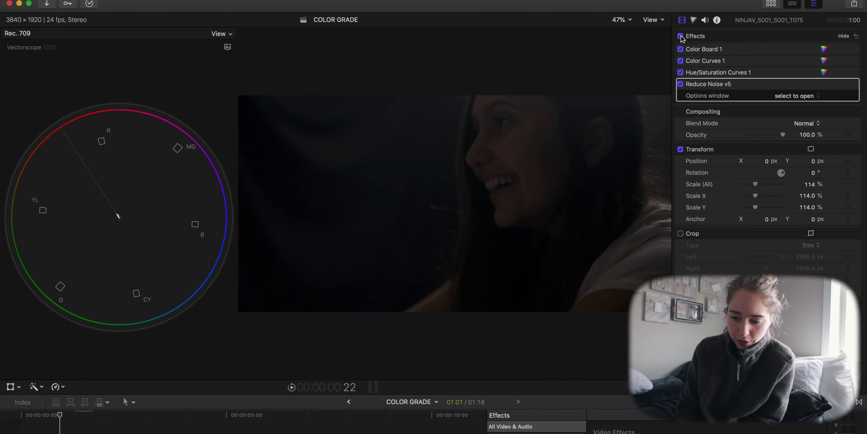
pyautogui.click(68, 414)
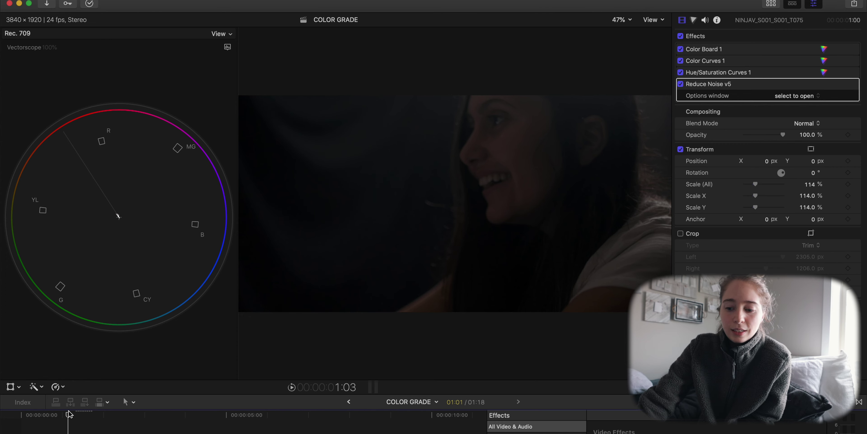
pyautogui.click(34, 414)
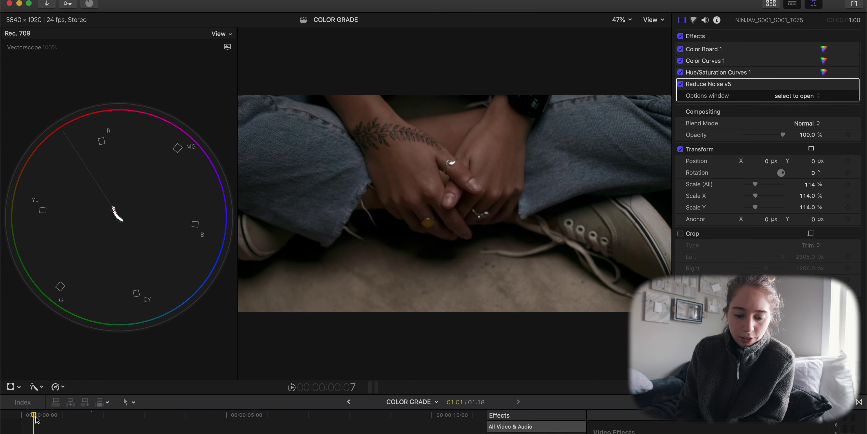